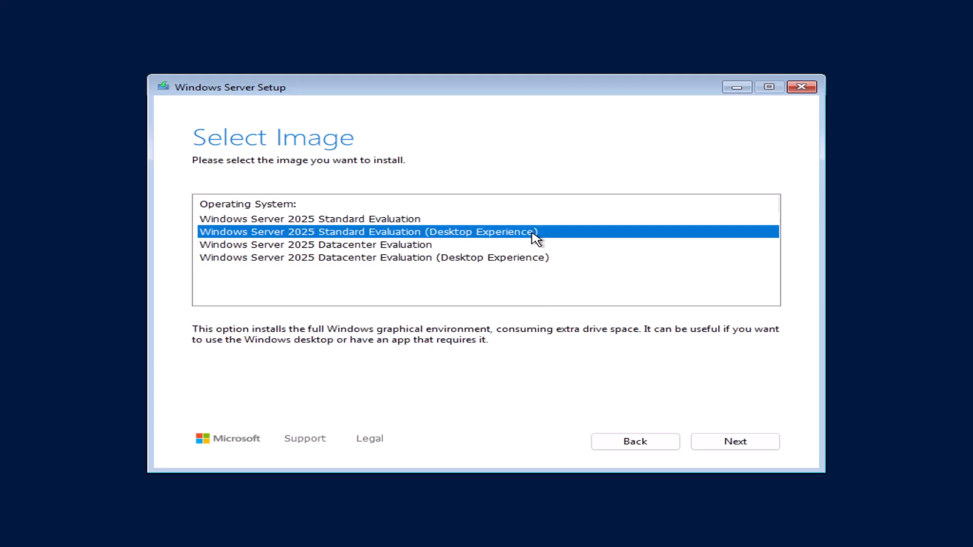
Continue setup with the Windows Server 2025 Standard Evaluation (Desktop Experience) image.
click(728, 440)
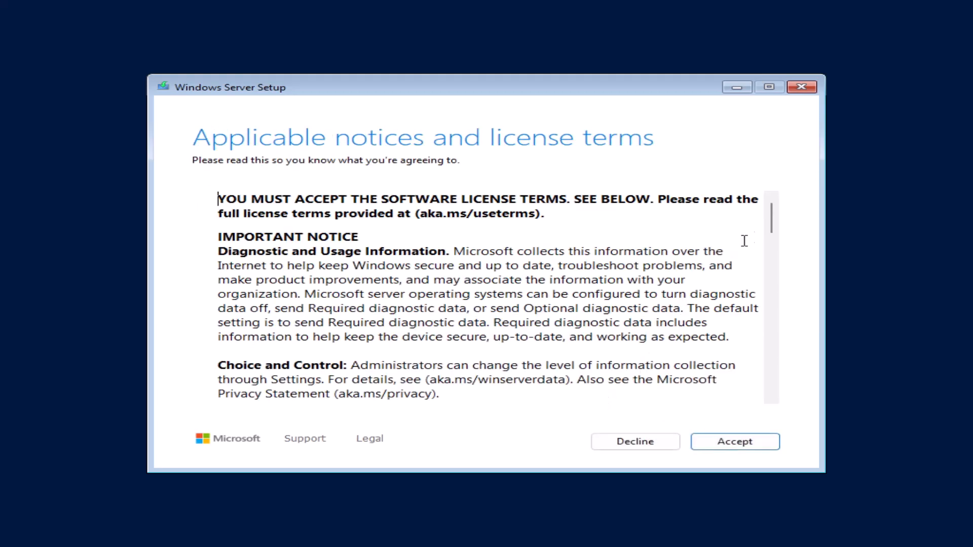
Accept the license terms and install onto Disk 0 (64.0 GB unallocated).
scroll(626, 241, down, 5)
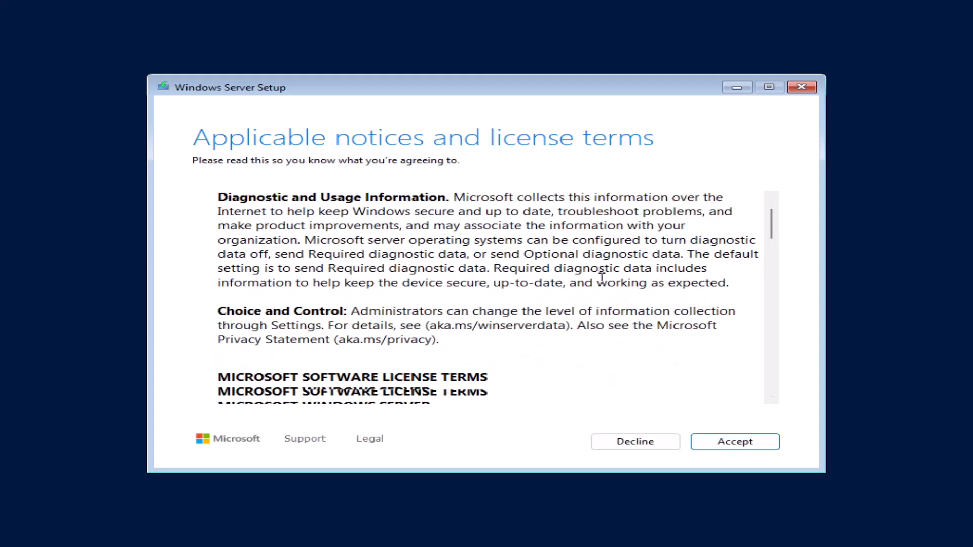
scroll(602, 276, down, 6)
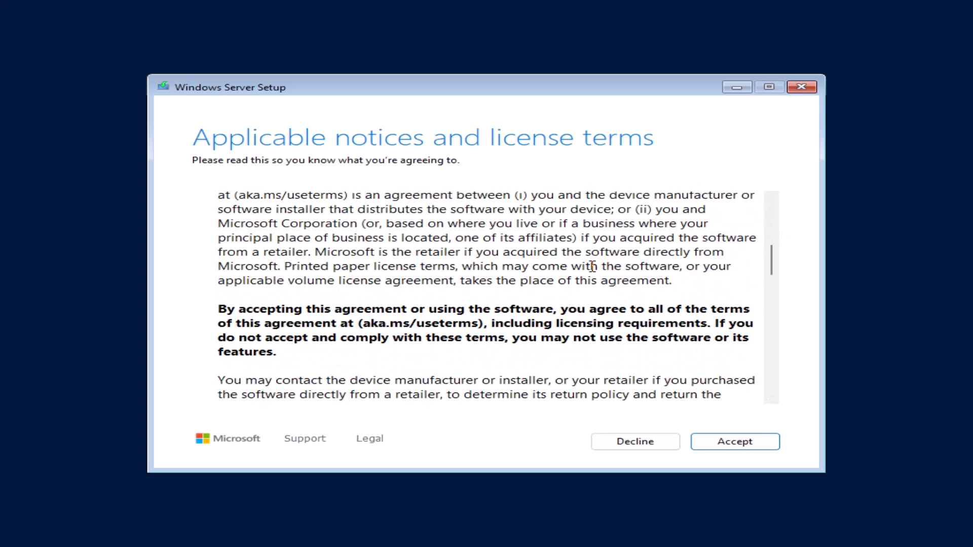
scroll(589, 266, down, 8)
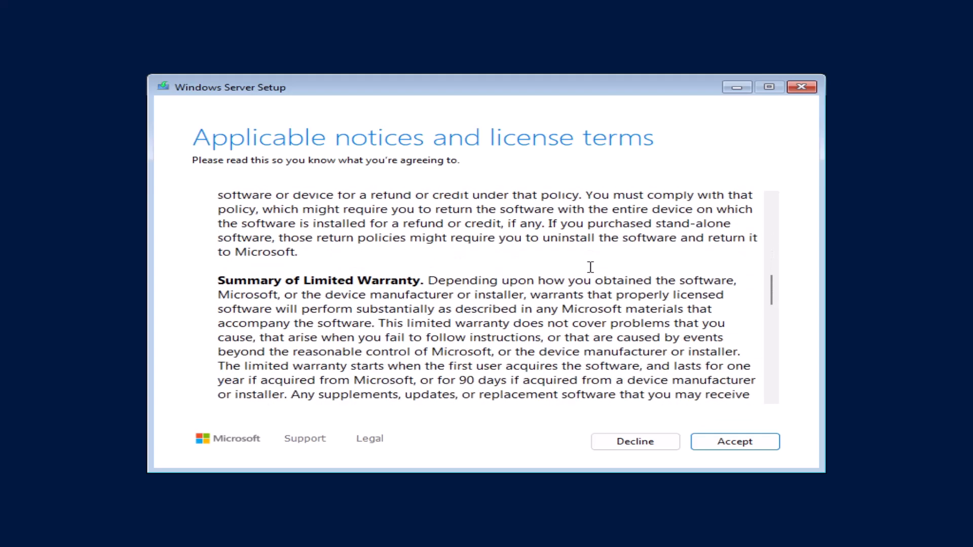
scroll(590, 267, down, 8)
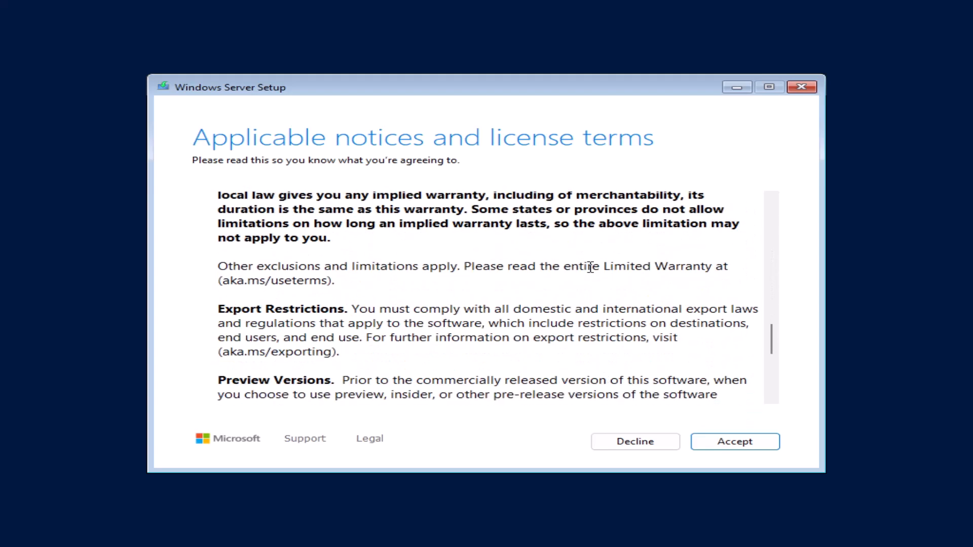
scroll(590, 267, down, 3)
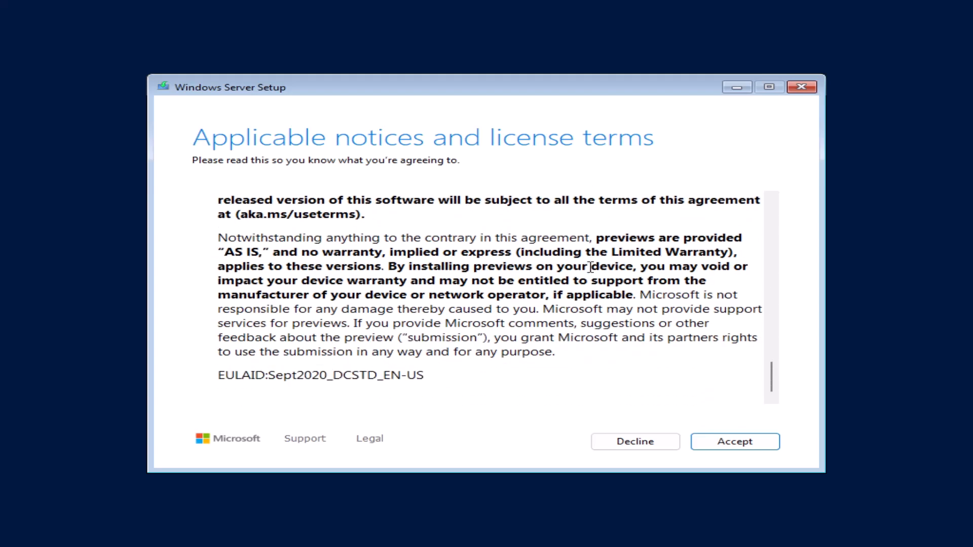
click(724, 442)
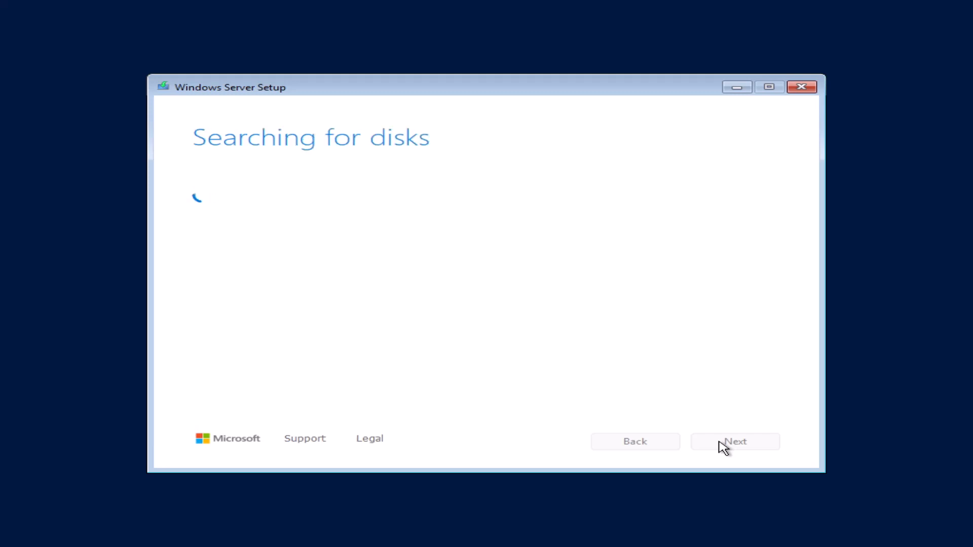
click(724, 445)
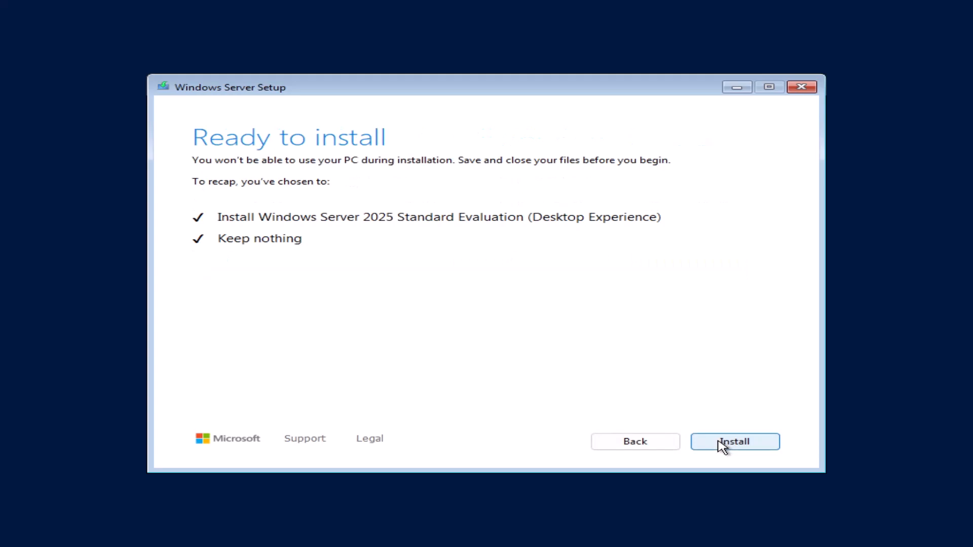
Start installing Windows Server 2025 from the Ready to install summary.
click(718, 442)
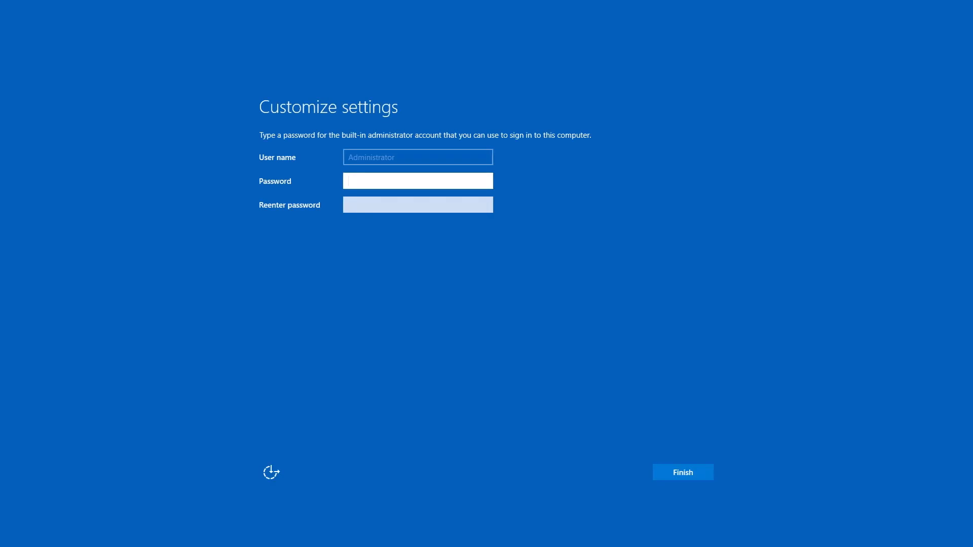
Enter and confirm the Administrator password, verify both entries, and finish the settings.
text(P@ssw0rd!)
click(417, 206)
text(P@ssw0rd!)
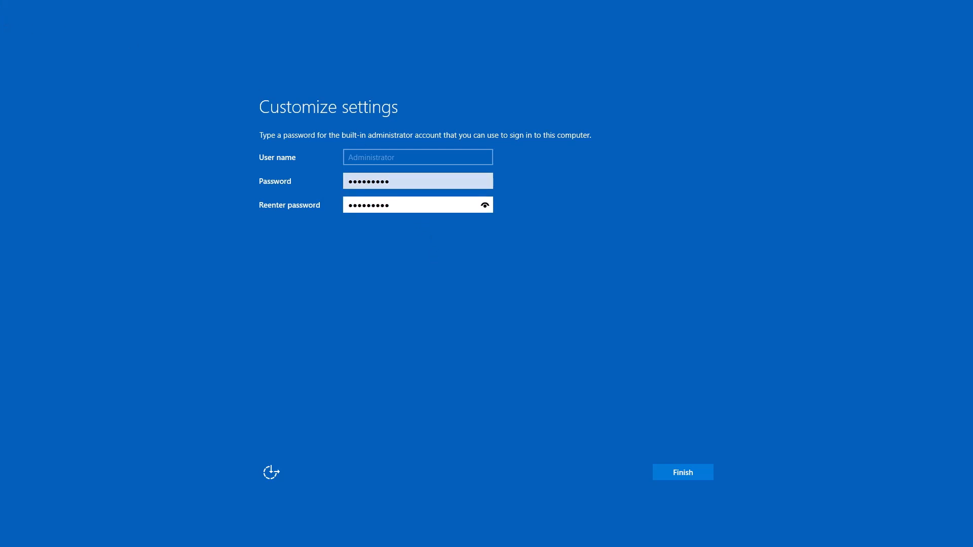
click(485, 205)
click(485, 181)
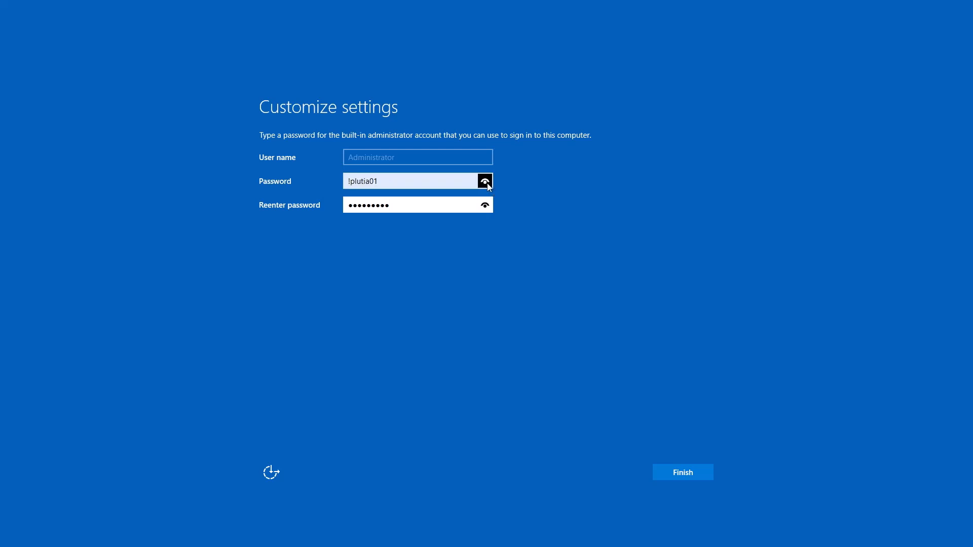
click(704, 476)
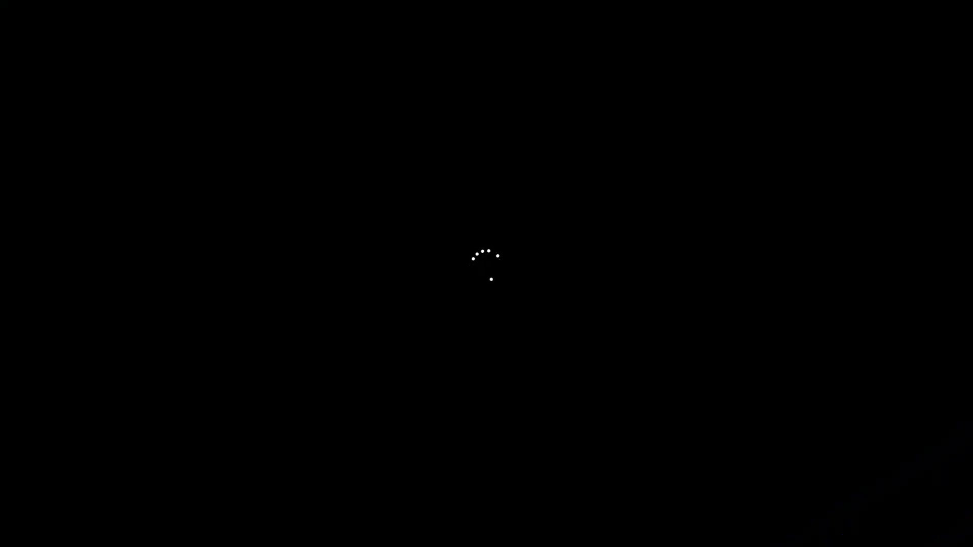
Sign in as Administrator with the account password.
text(*********)
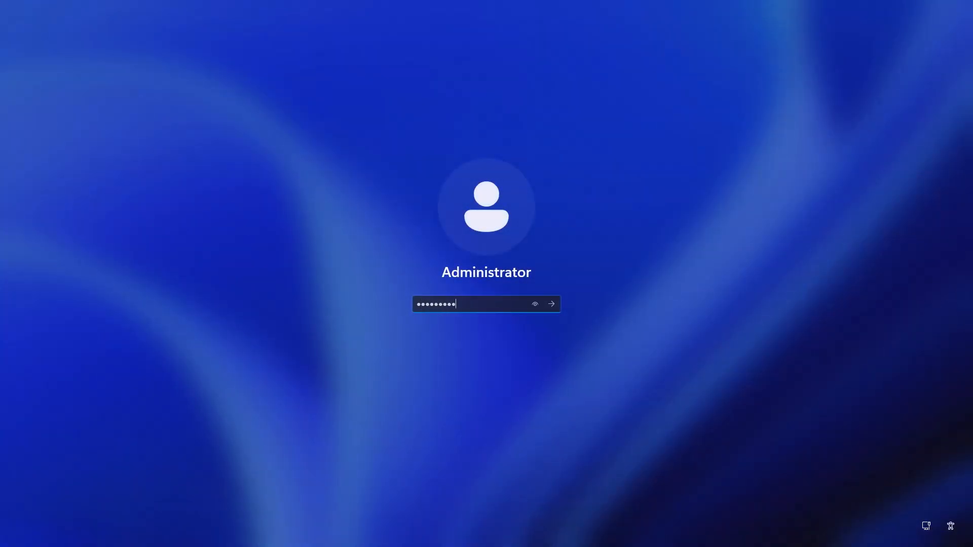
key(Return)
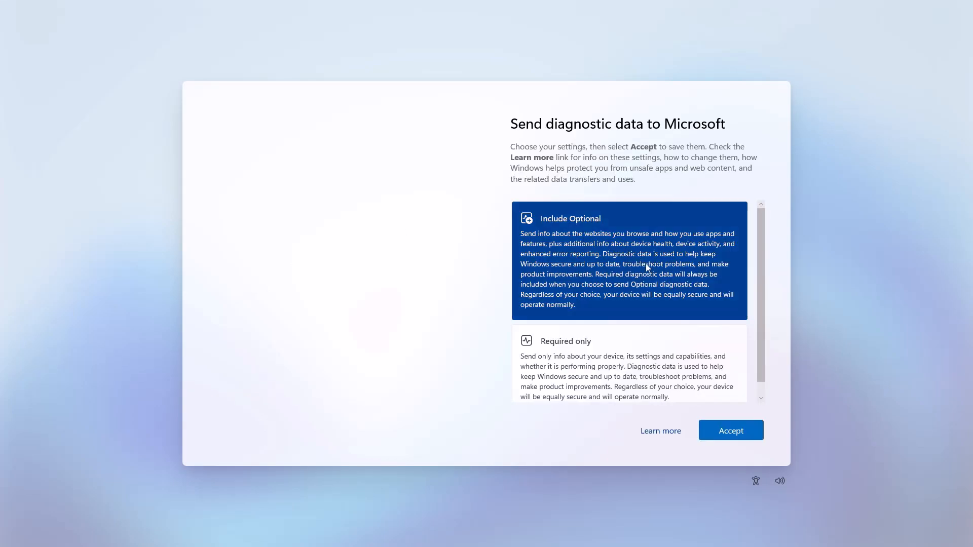
Send Required-only diagnostic data, dismiss the Azure Arc notice, and close Server Manager.
click(674, 362)
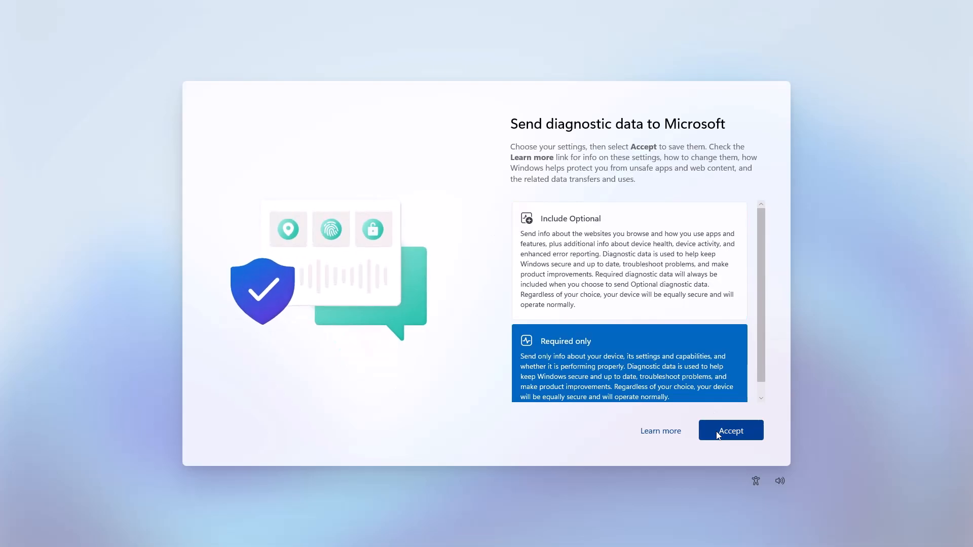
click(726, 432)
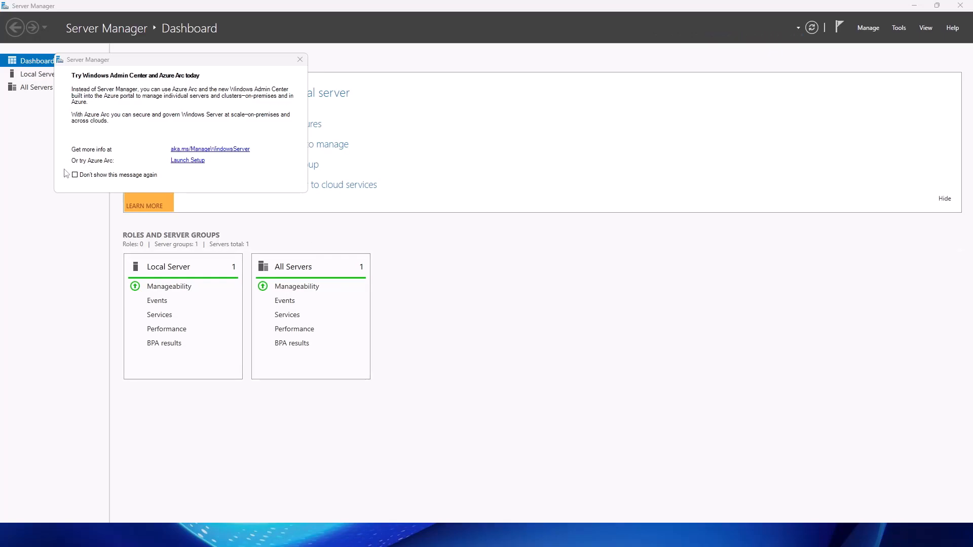
click(299, 61)
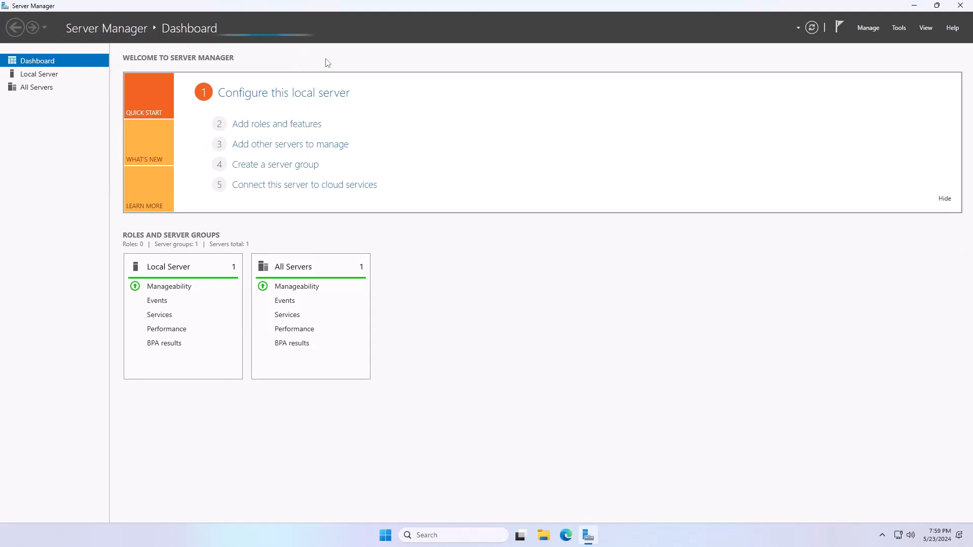
click(960, 5)
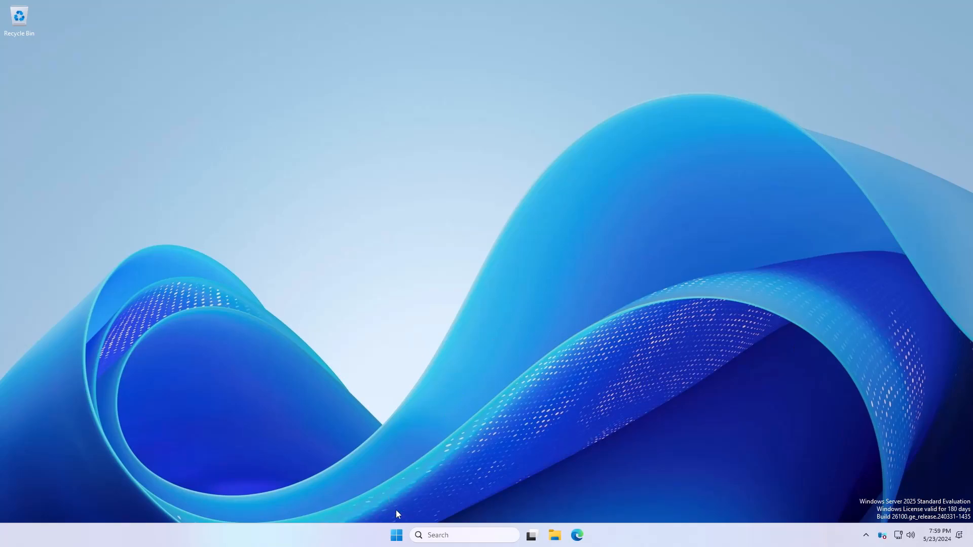
Launch Notepad from the Start menu's All apps list, then close it.
click(397, 535)
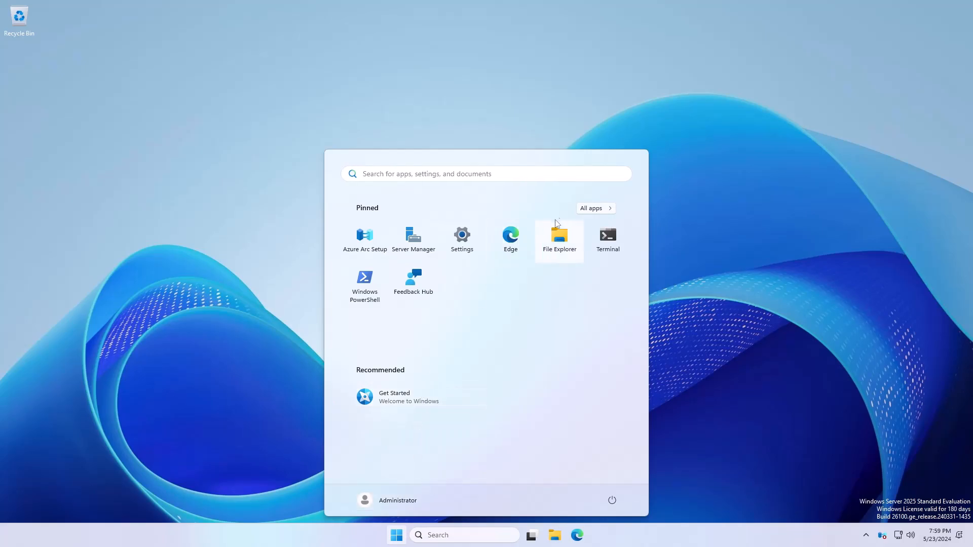
click(593, 208)
scroll(566, 278, down, 10)
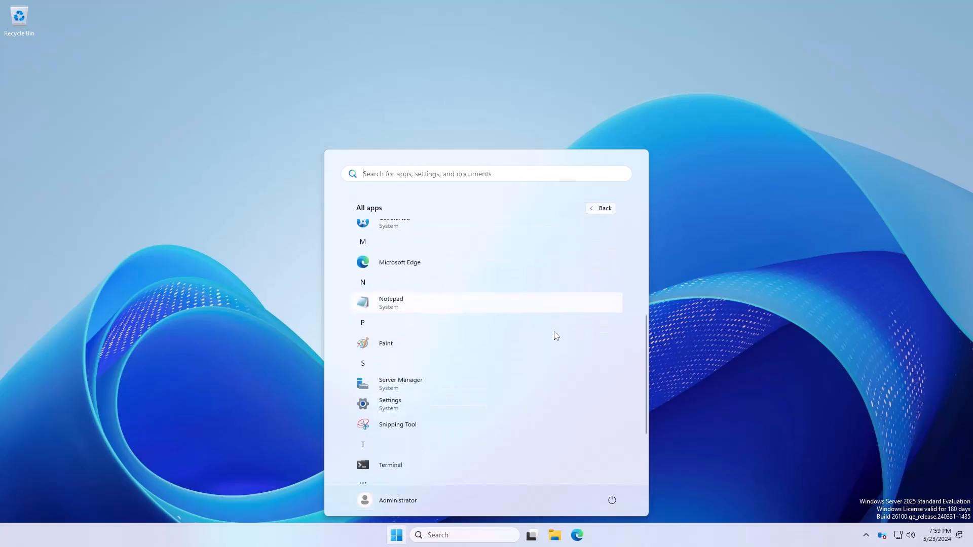
scroll(368, 379, up, 1)
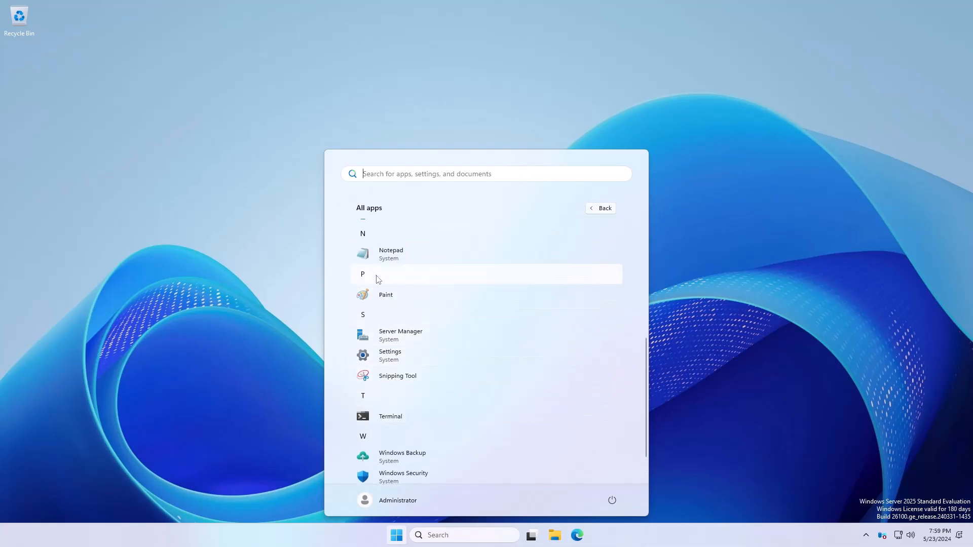
click(387, 259)
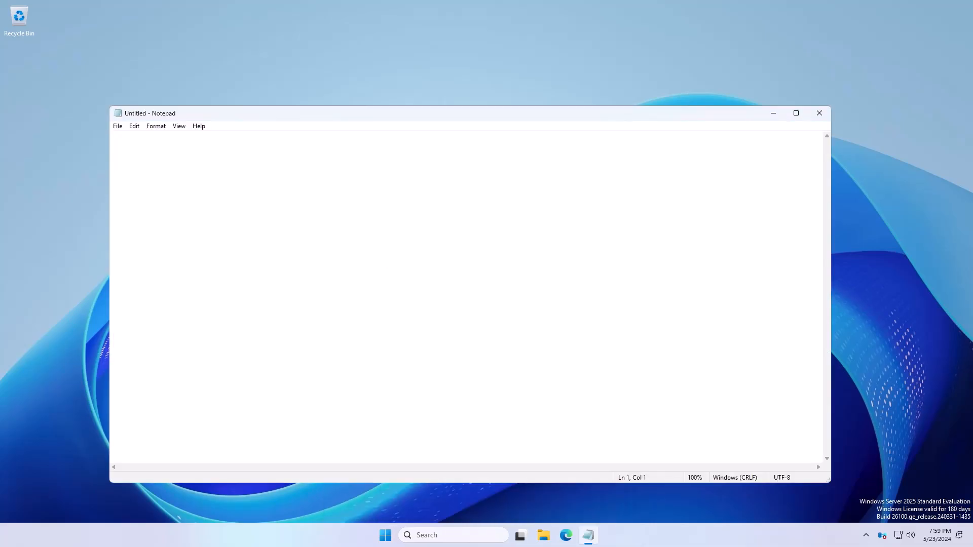
click(811, 116)
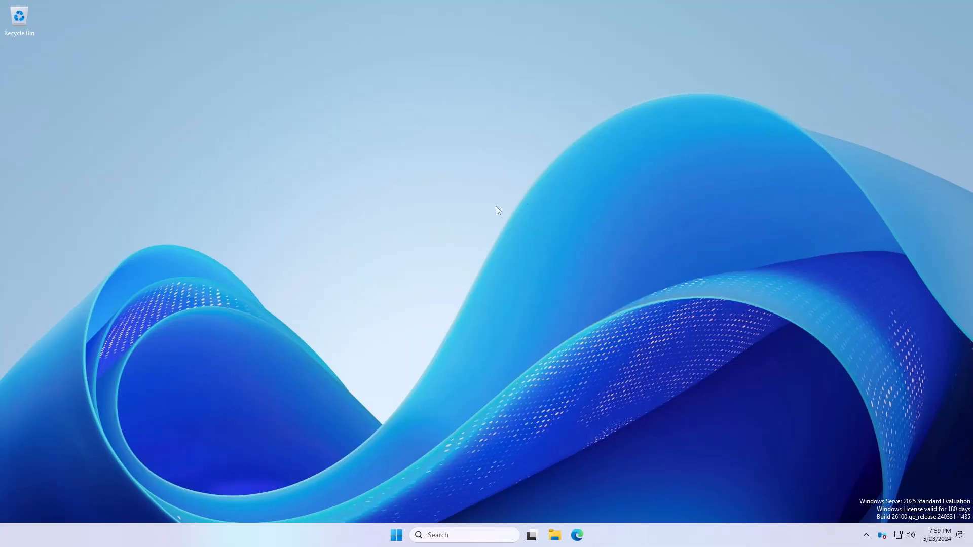
Launch Windows Terminal from the Start menu's All apps list.
click(397, 535)
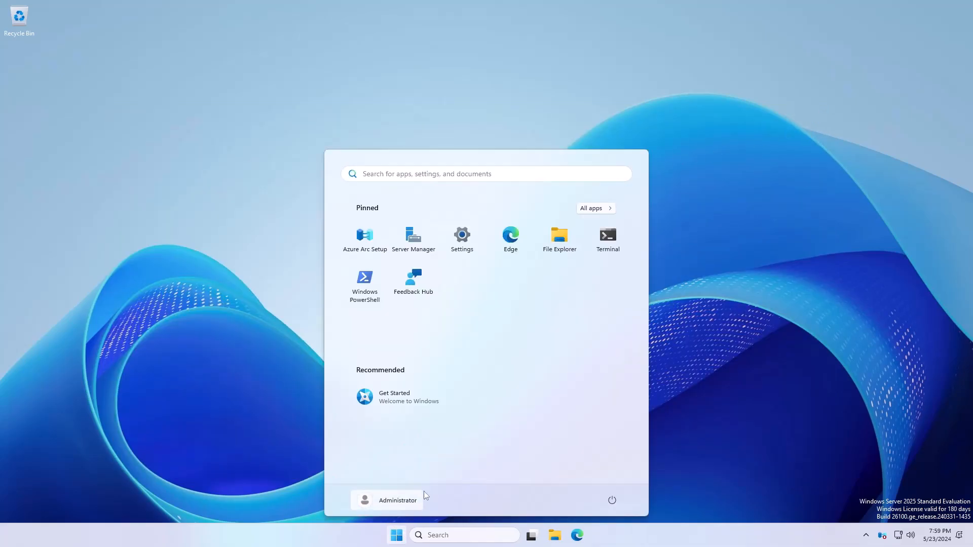
click(596, 207)
scroll(413, 411, down, 4)
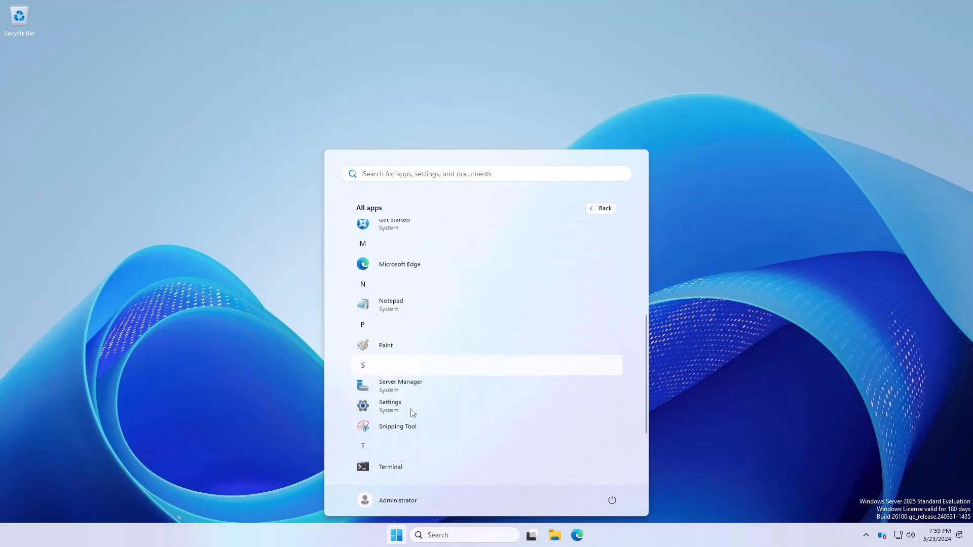
click(382, 458)
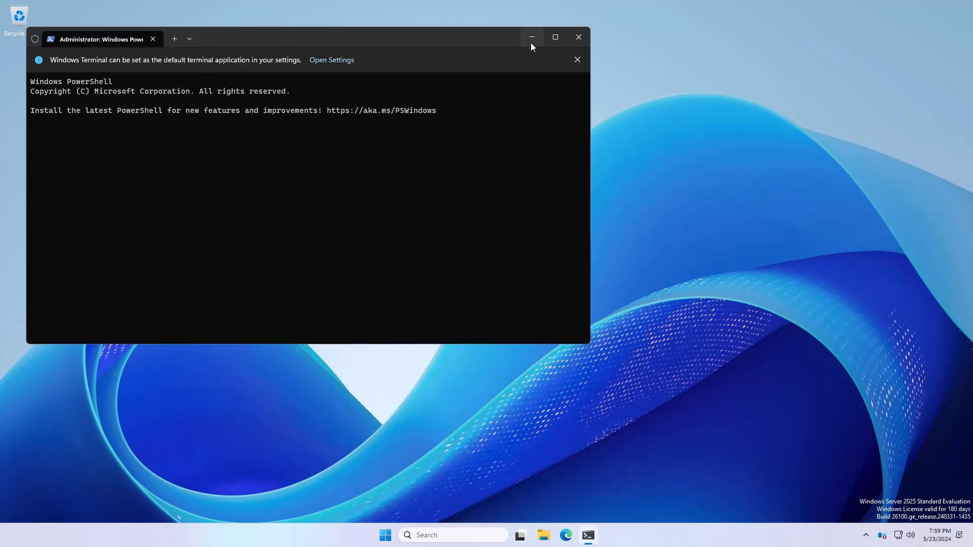
Close the Windows Terminal PowerShell window.
click(580, 42)
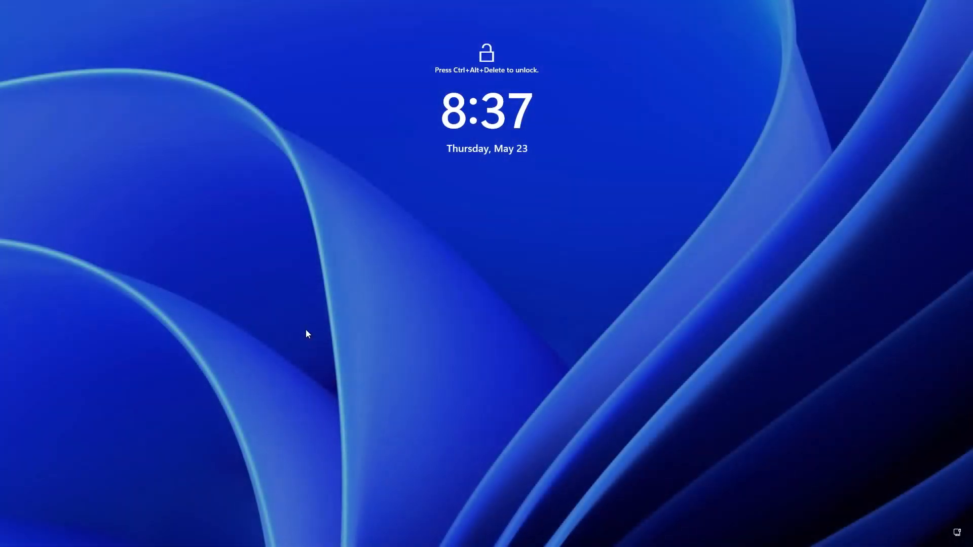
Unlock the server with Ctrl+Alt+Delete and sign in with the Administrator password.
key(ctrl+alt+Delete)
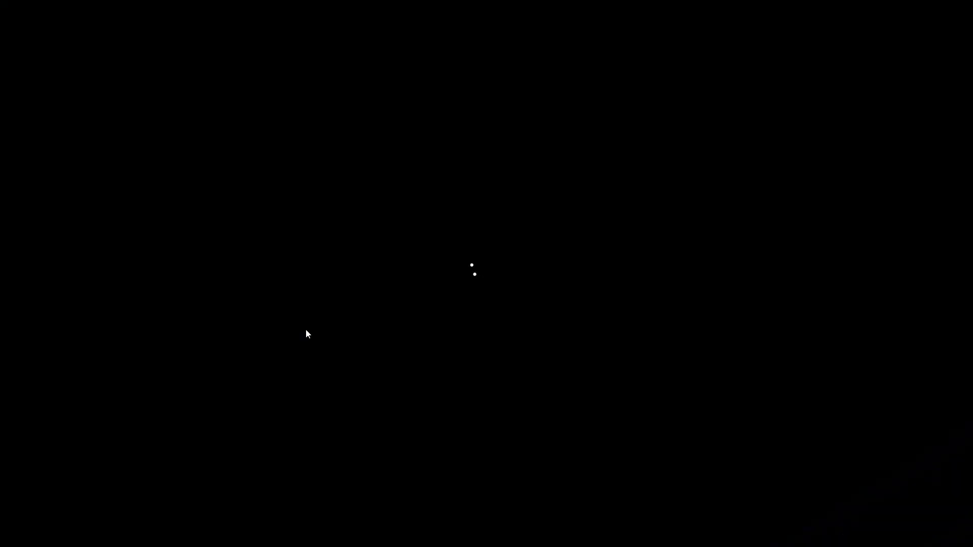
text(********)
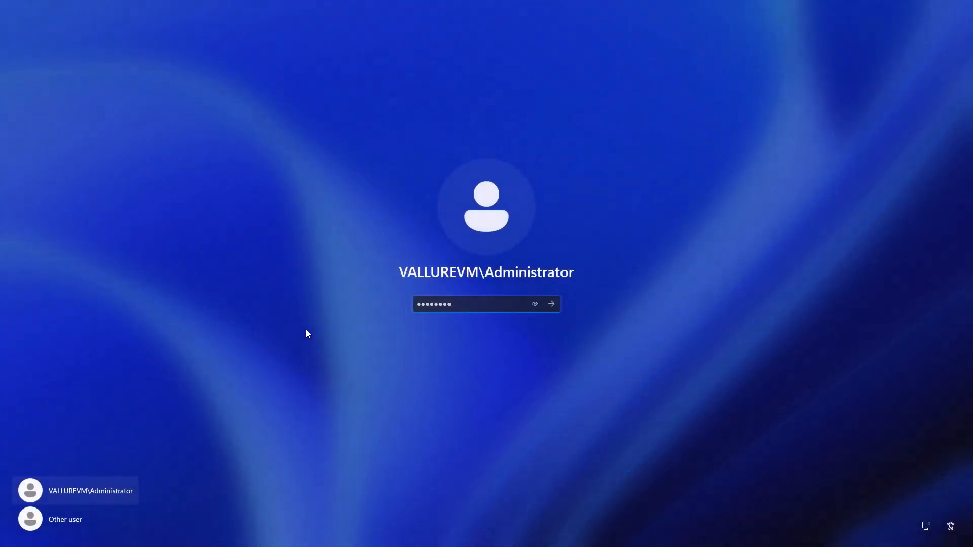
text(*)
key(Return)
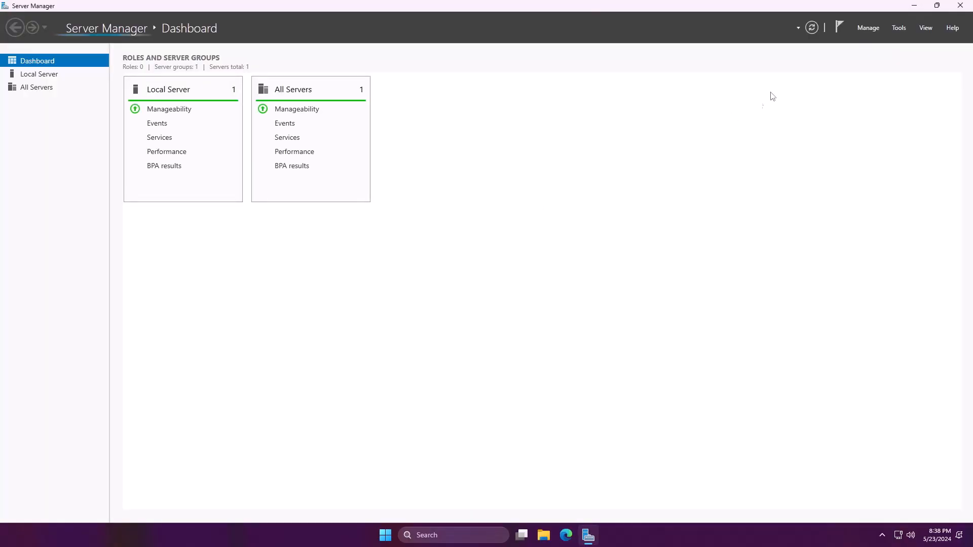
Minimize Server Manager, restore it from the taskbar, then minimize it again.
click(916, 10)
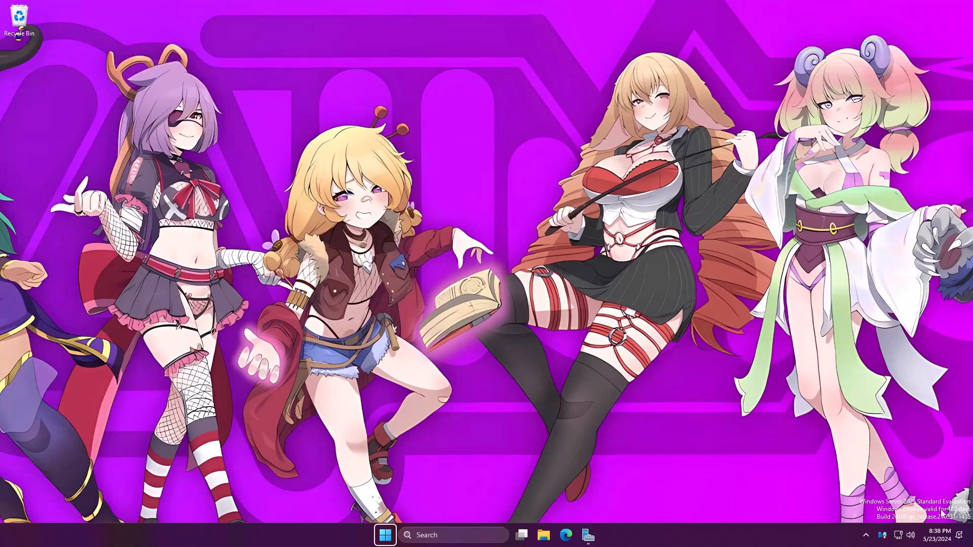
click(385, 535)
click(589, 534)
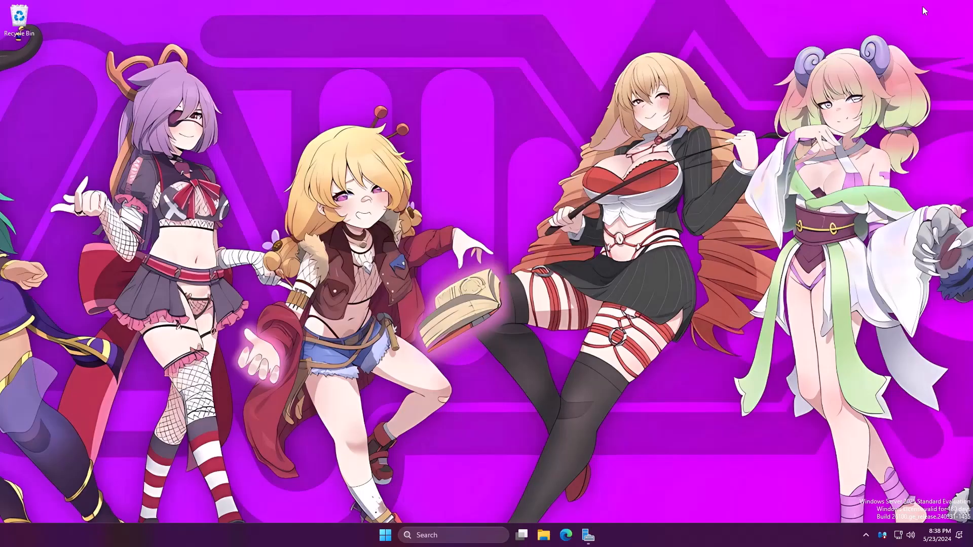
click(915, 6)
Browse the desktop context menu and the Start button's quick-link admin tools menu.
right_click(170, 270)
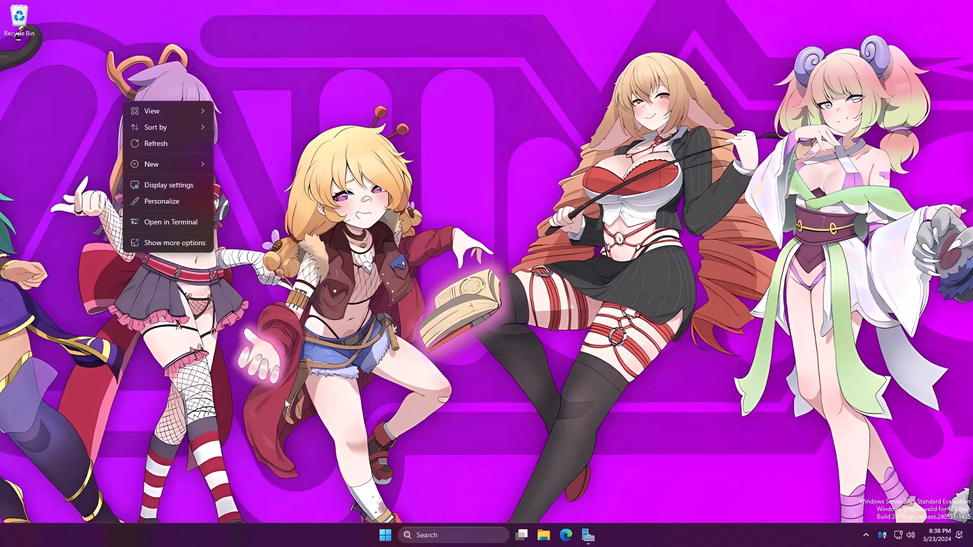
right_click(385, 536)
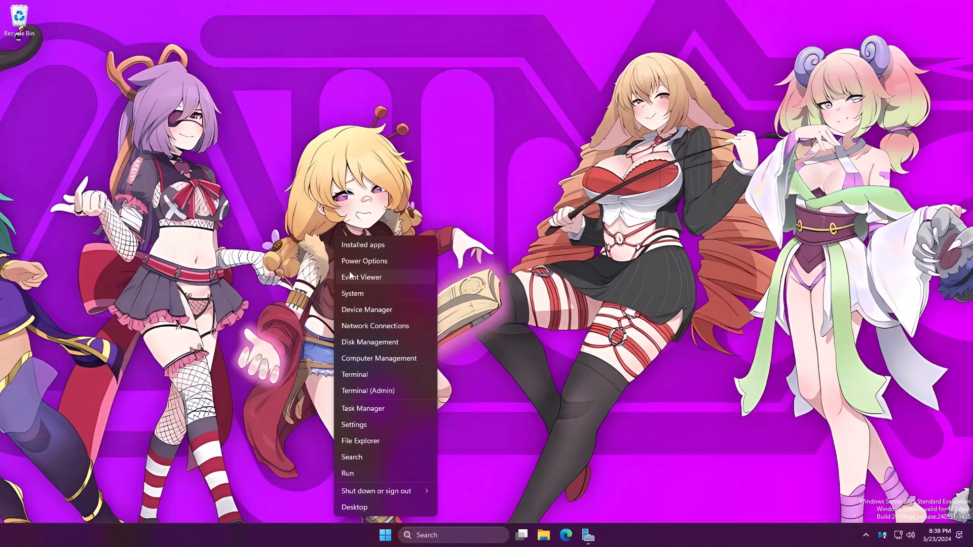
click(355, 194)
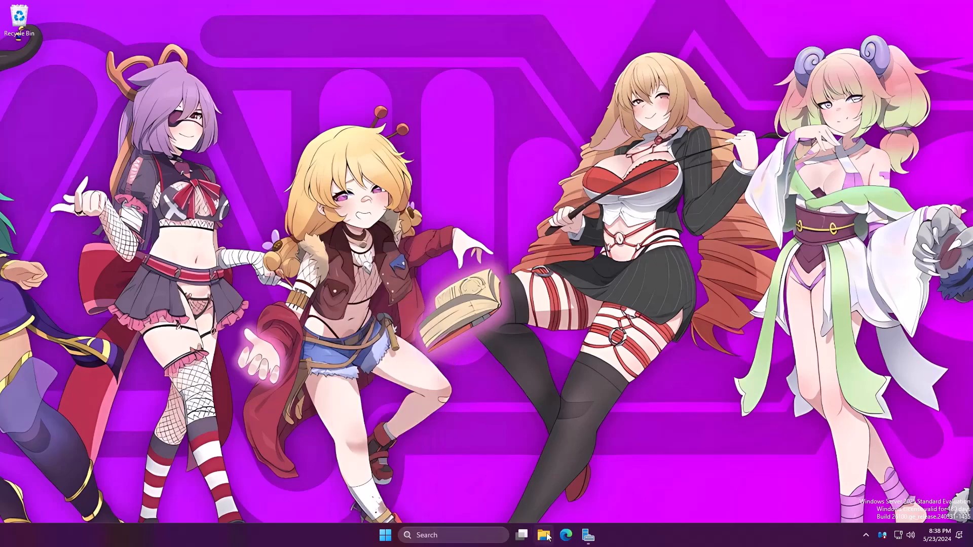
Restore the Server Manager dashboard and show its AD RMS and AD FS post-deployment warnings.
click(588, 537)
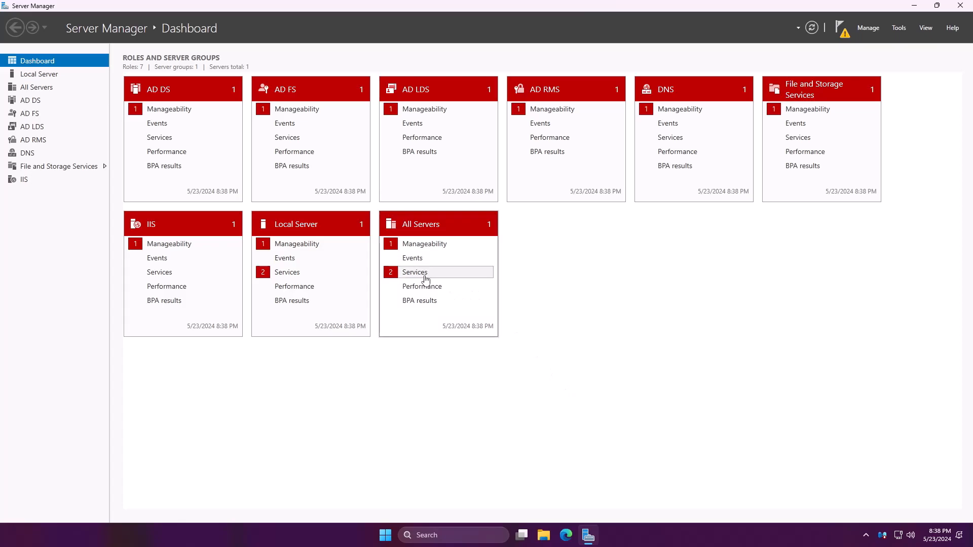
click(844, 32)
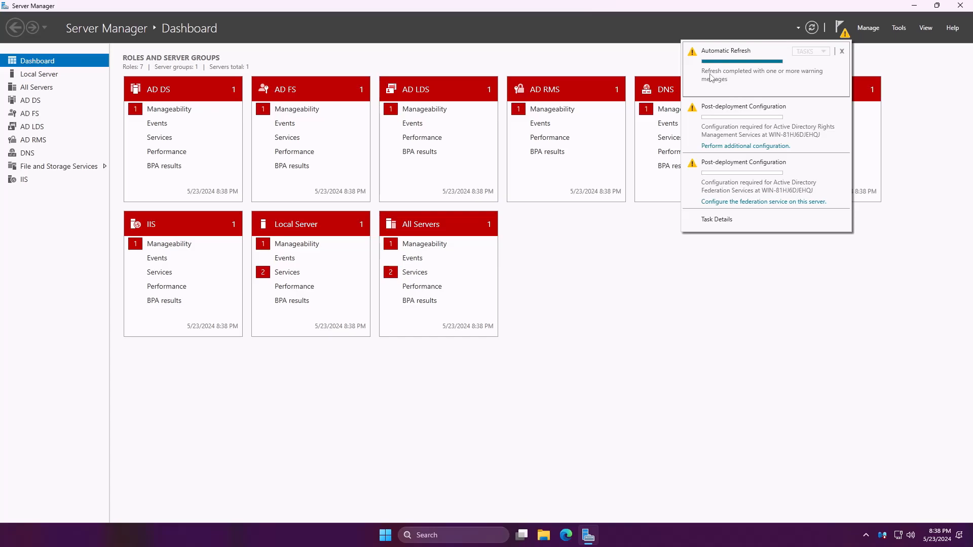
Open Task Details, widen the Stage and Action columns, and sort tasks by notifications.
click(703, 219)
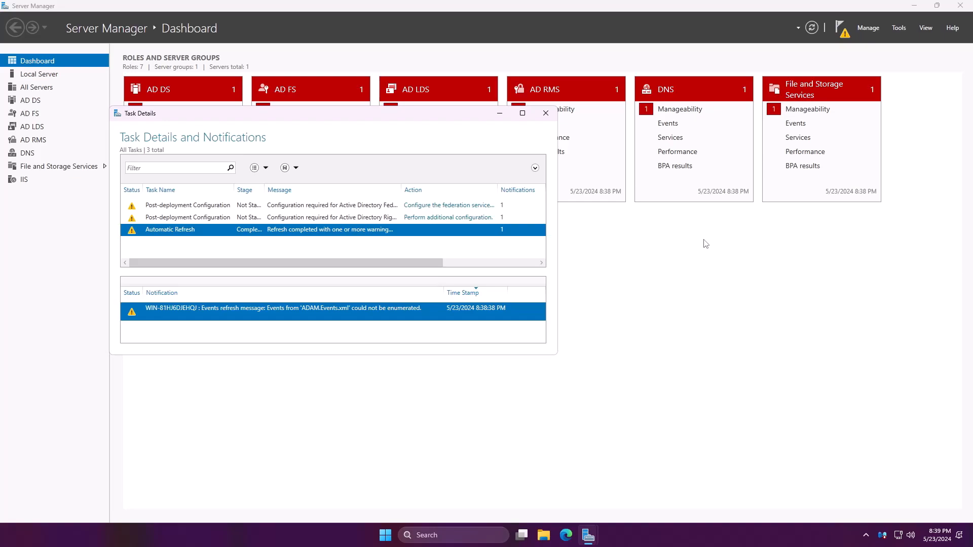
drag(264, 190, 305, 193)
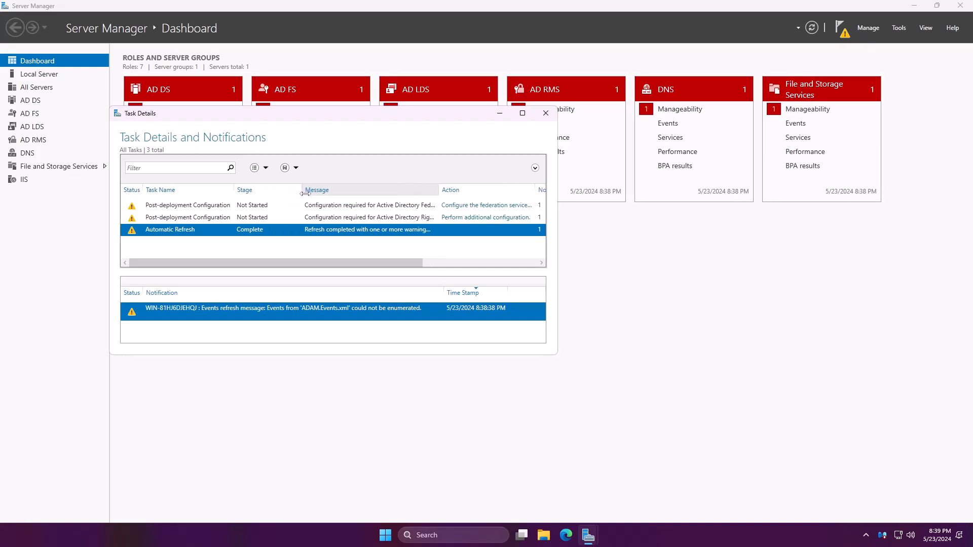
drag(345, 262, 460, 262)
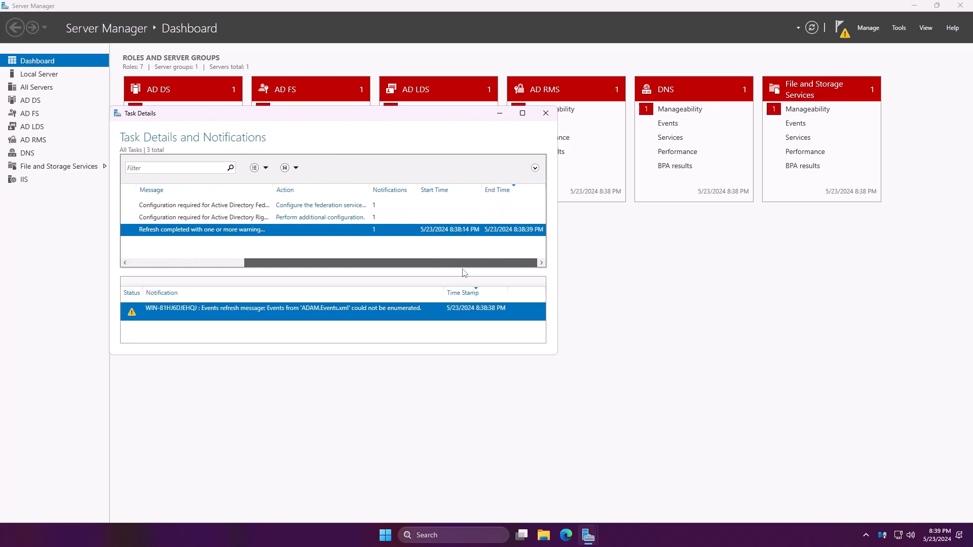
click(380, 190)
drag(371, 192, 432, 200)
Select the AD RMS task, widen the Message column, and launch the AD FS configuration wizard.
click(238, 231)
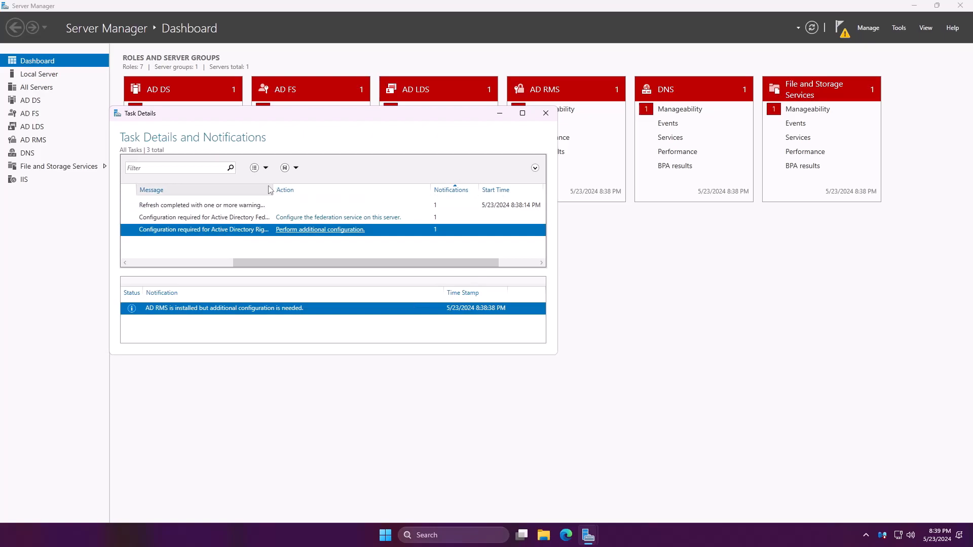
drag(269, 189, 389, 190)
click(488, 218)
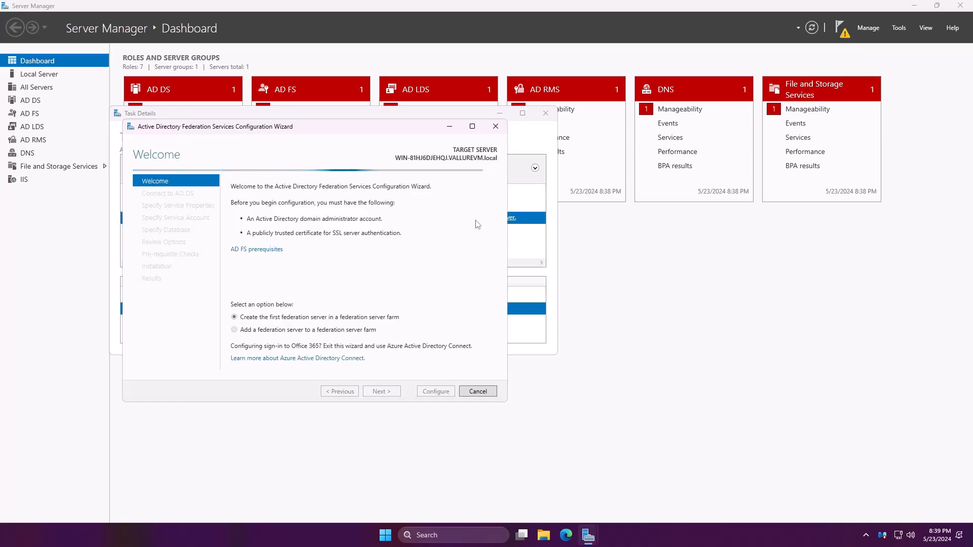
Cancel the AD FS Configuration Wizard, close Task Details, and close Server Manager.
click(495, 126)
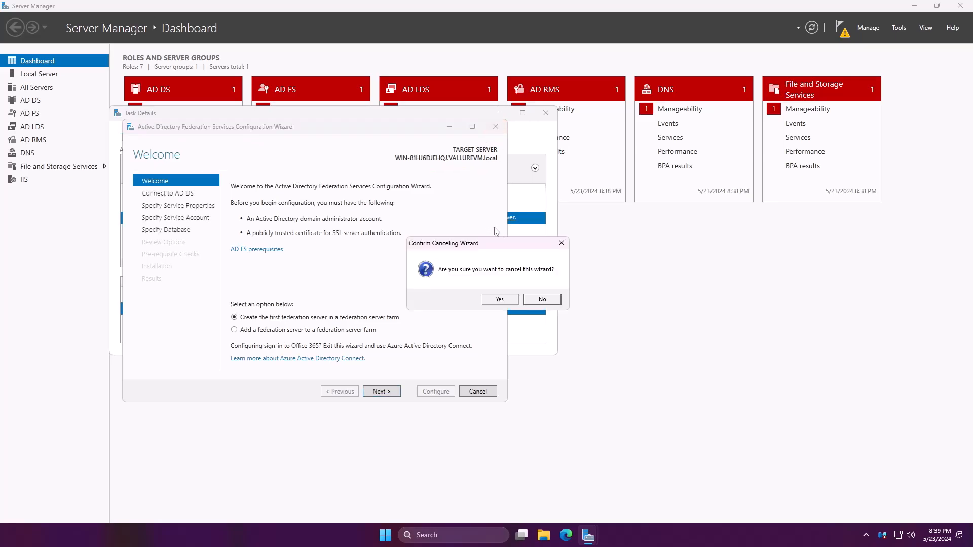
click(500, 300)
click(545, 113)
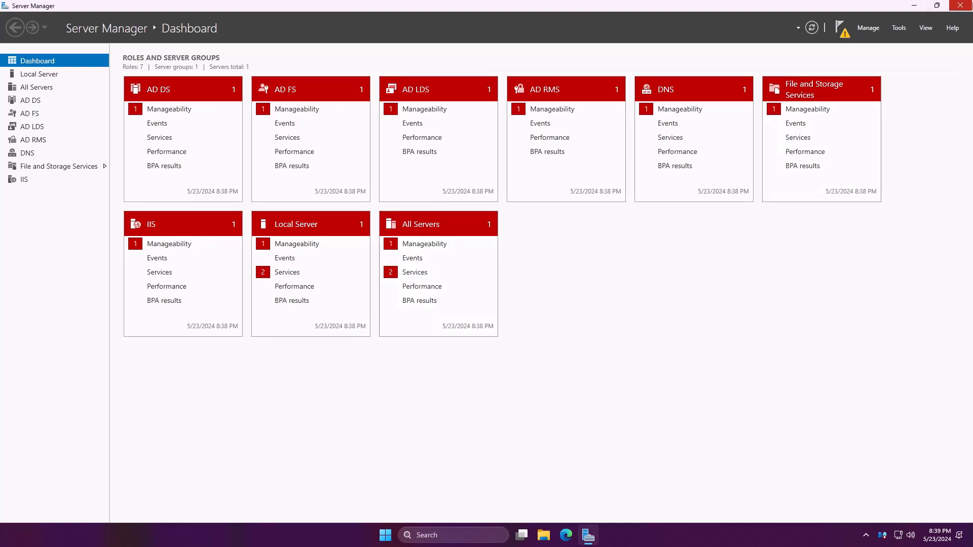
click(960, 6)
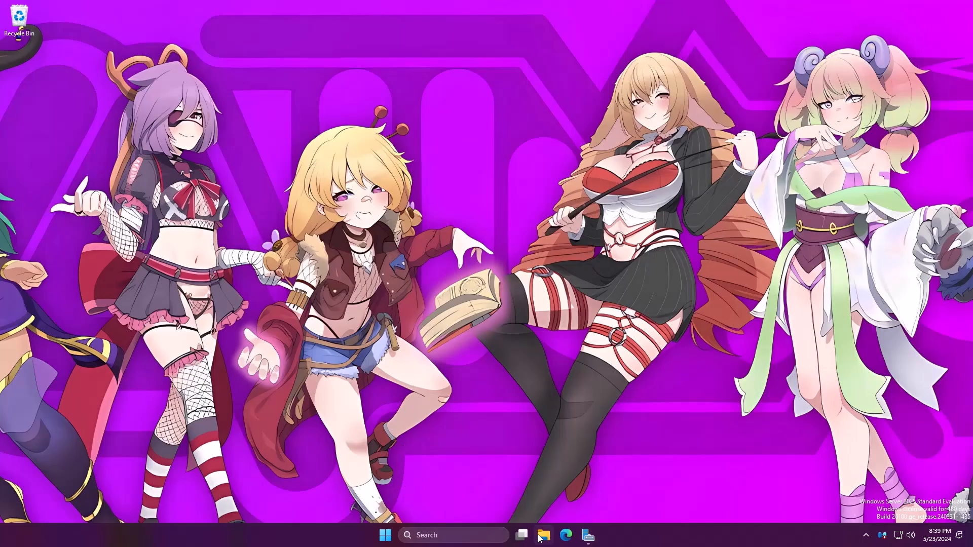
Launch Edge and complete its first-run setup without importing any browsing data.
click(570, 536)
click(588, 534)
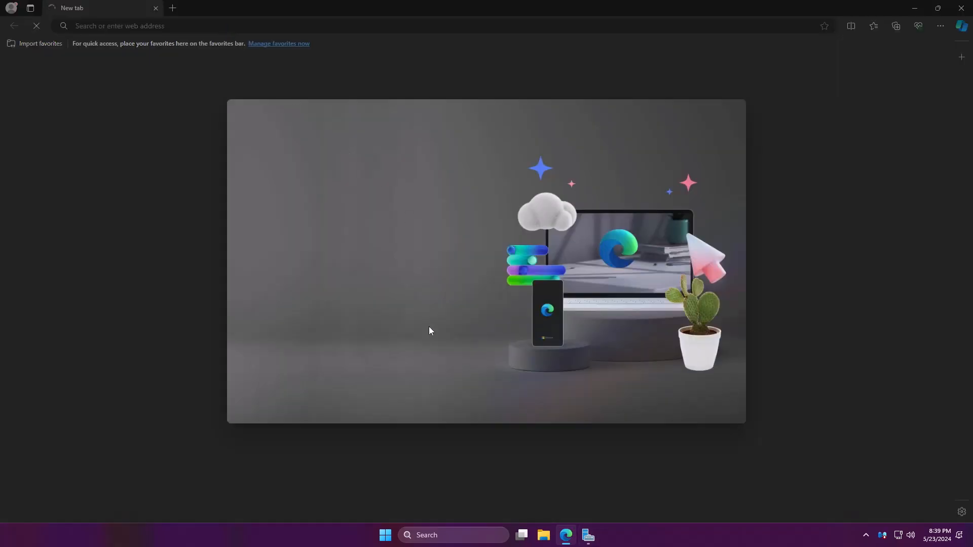
click(364, 364)
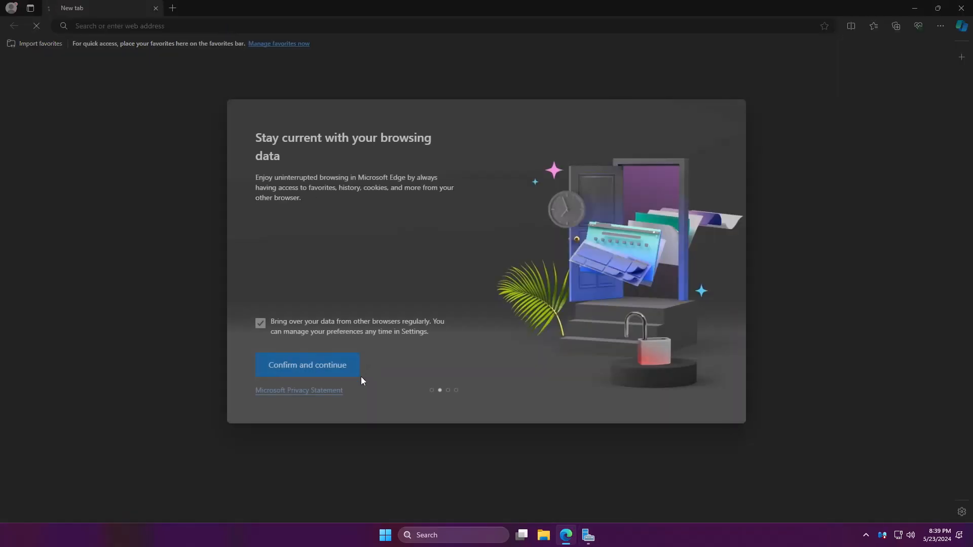
click(332, 362)
click(332, 364)
click(330, 364)
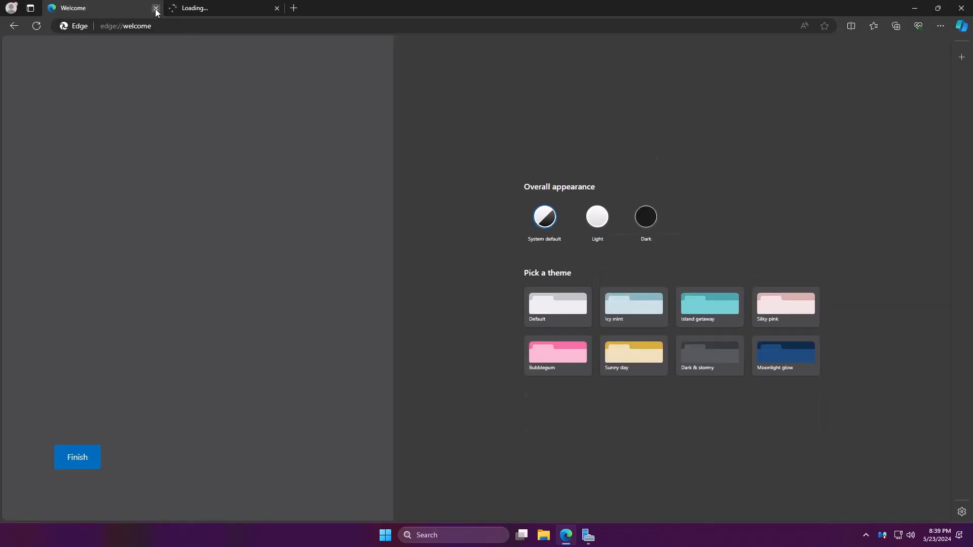
Close Edge's Welcome tab, open a new tab, then close the browser.
click(156, 8)
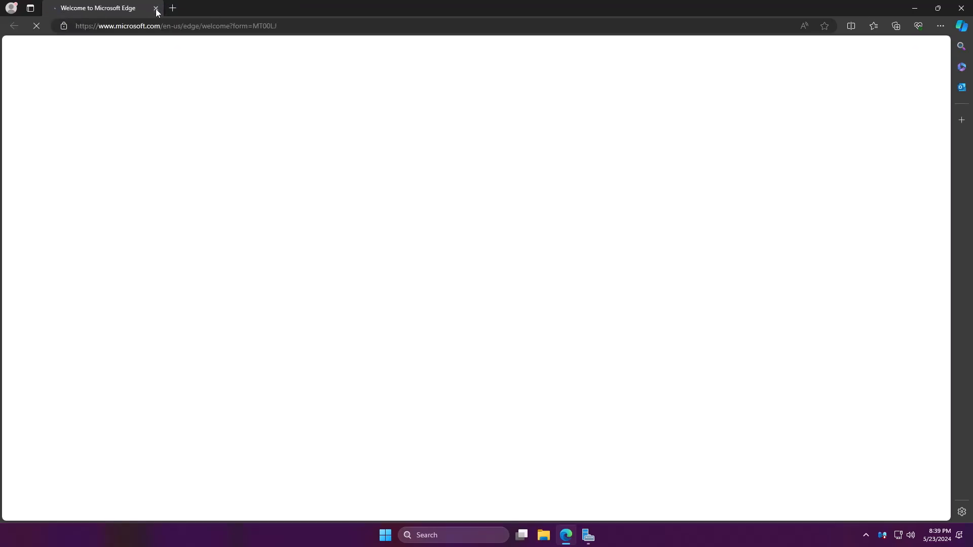
click(177, 11)
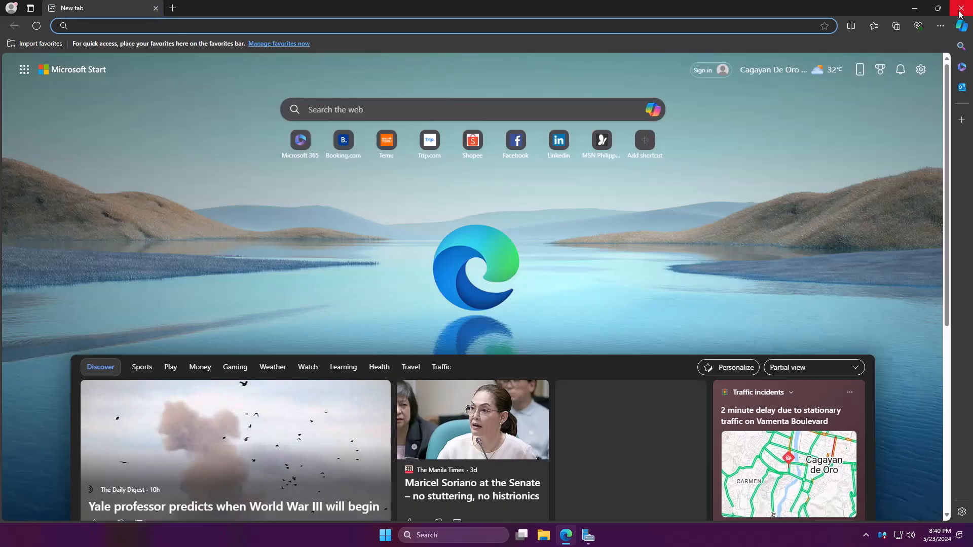
click(961, 8)
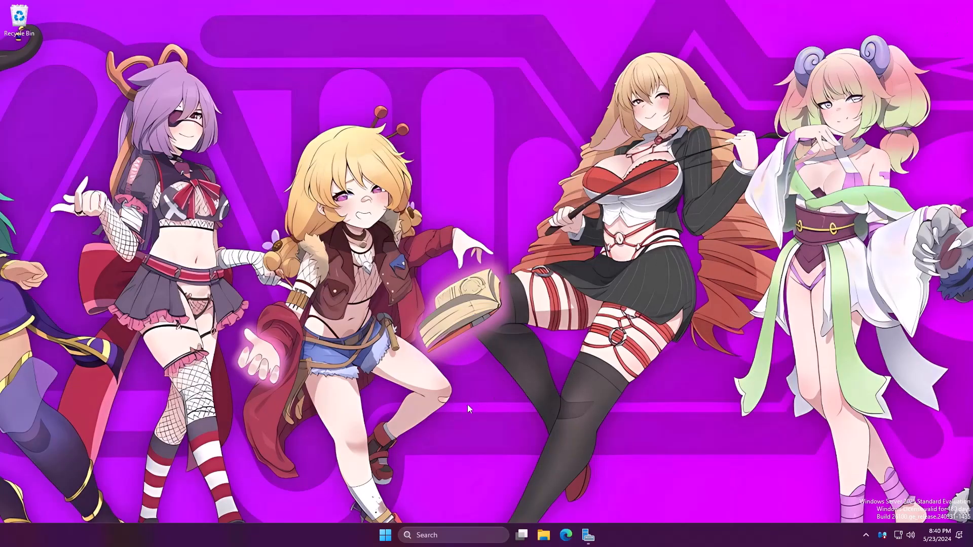
click(386, 536)
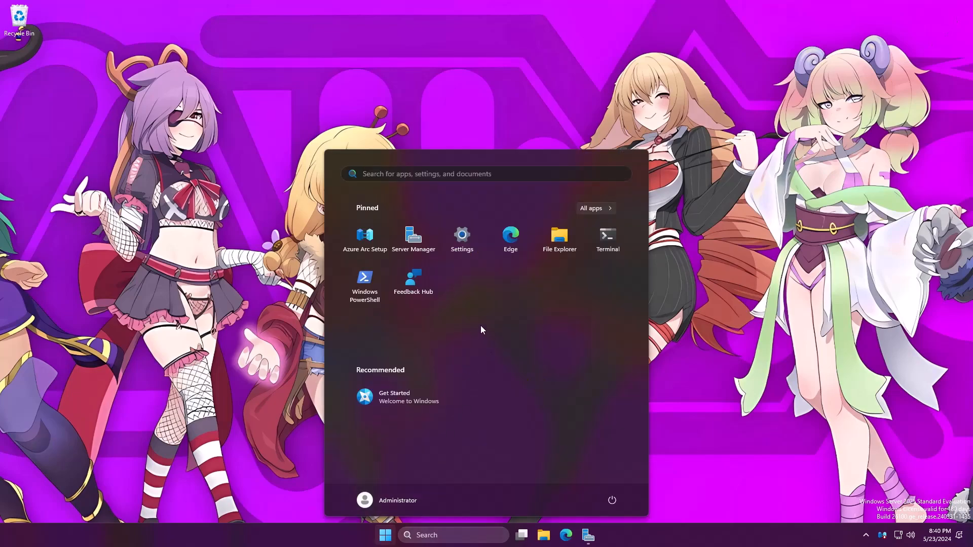
click(348, 233)
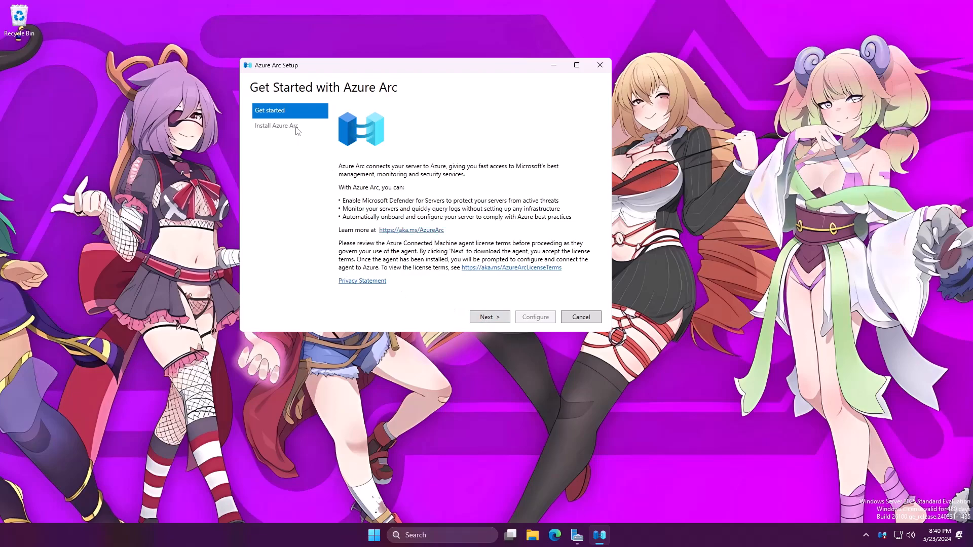
click(593, 318)
click(485, 300)
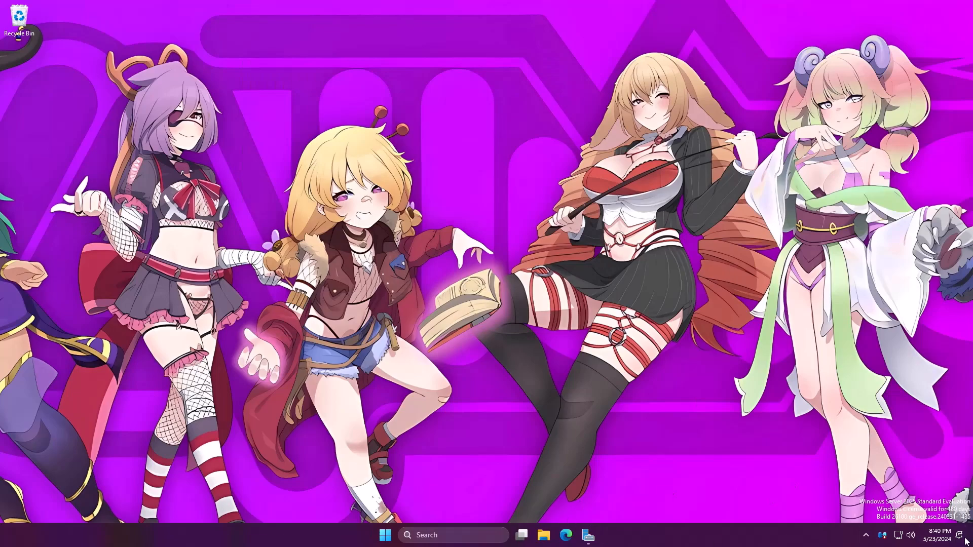
Open the Personalization > Taskbar settings page from the taskbar's context menu.
click(942, 535)
click(695, 457)
right_click(685, 535)
click(706, 519)
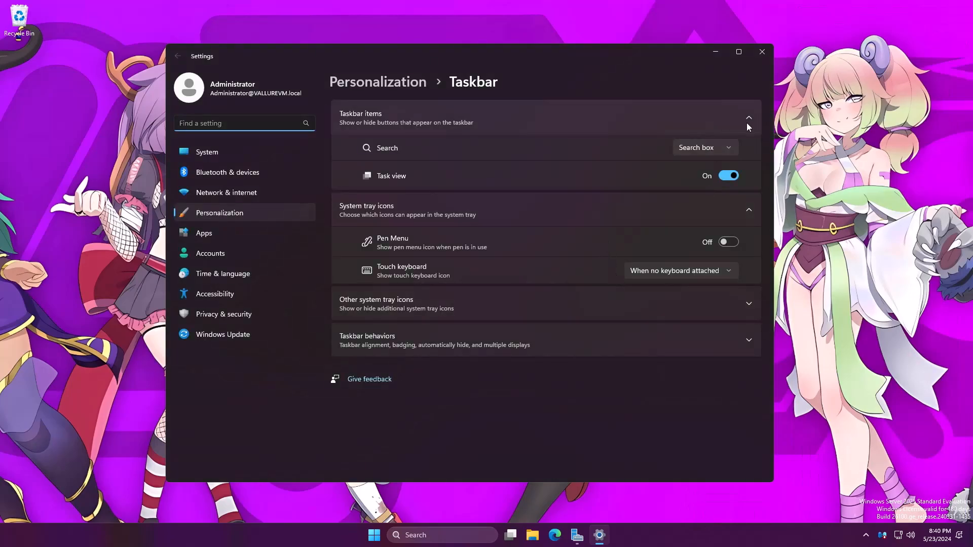
Collapse and re-expand Taskbar items without changes, close Settings, and open Start.
click(747, 123)
click(747, 124)
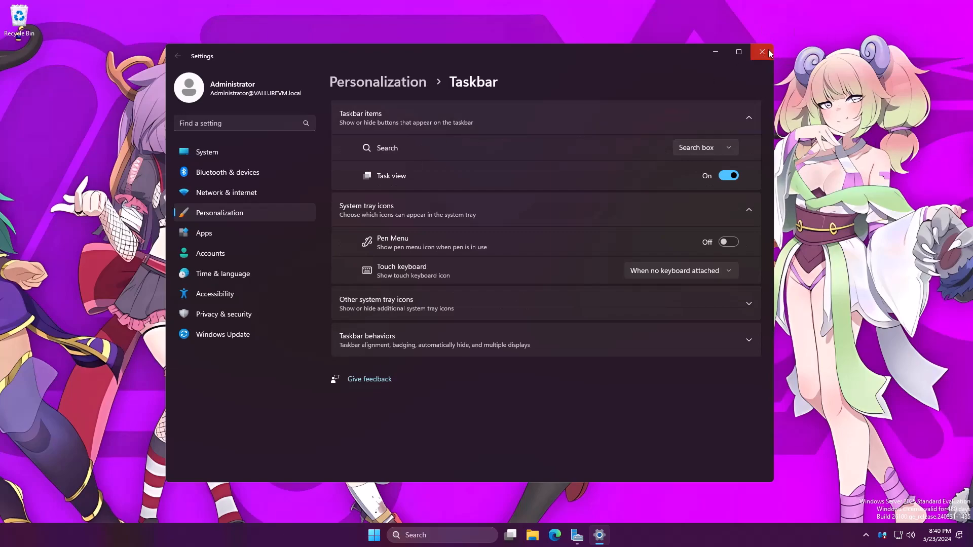
click(761, 51)
click(385, 535)
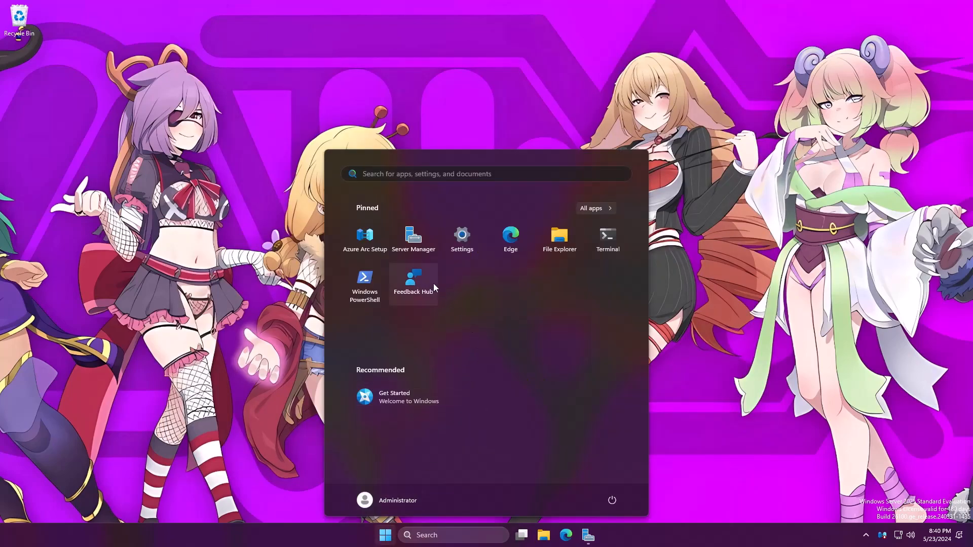
Scroll through the Start menu's All apps list, then close Start.
click(593, 209)
scroll(524, 309, down, 5)
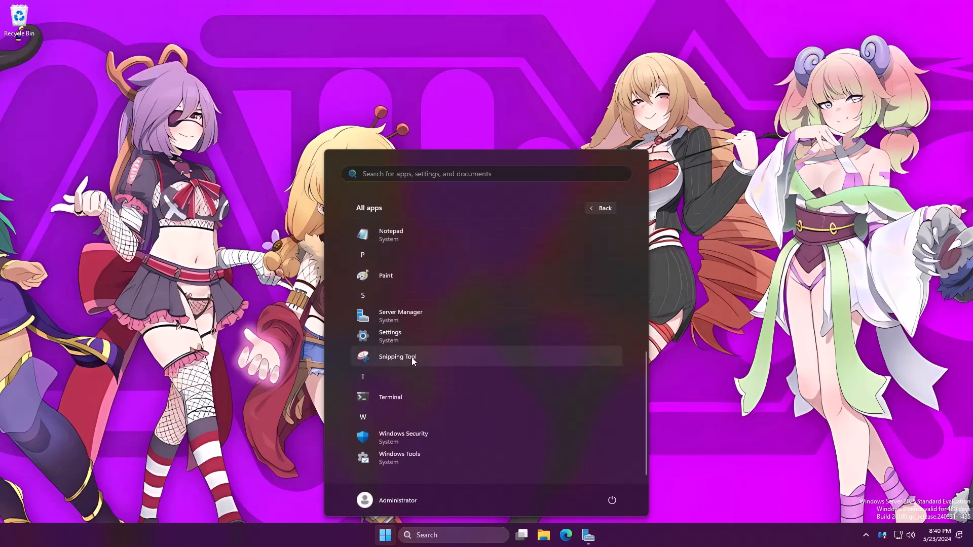
scroll(378, 393, up, 2)
scroll(374, 384, up, 4)
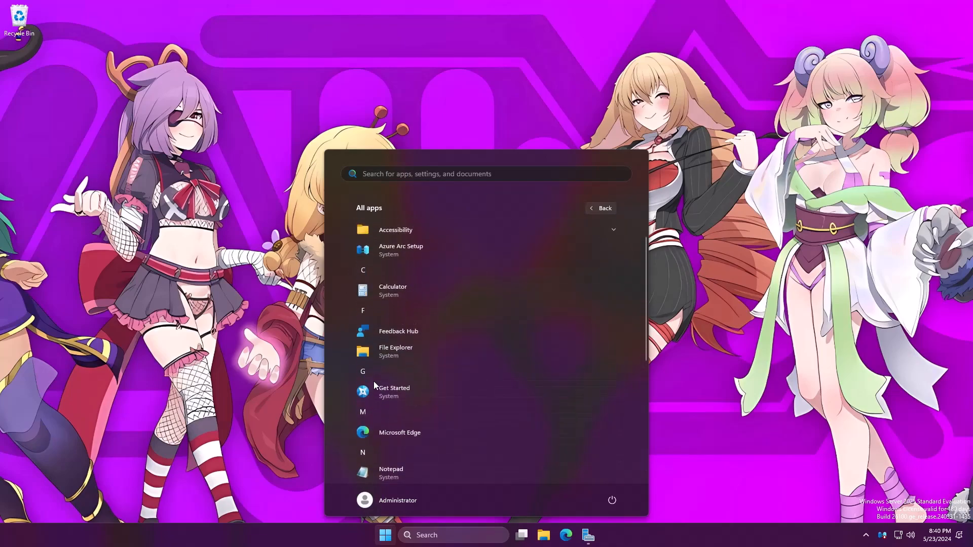
click(440, 111)
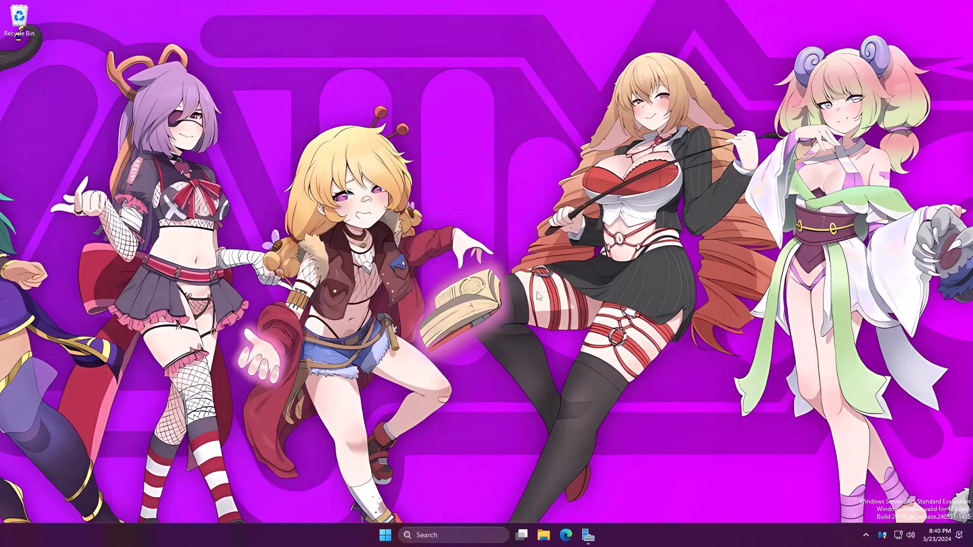
Bring Server Manager forward, close it, and reopen the Start menu.
click(587, 538)
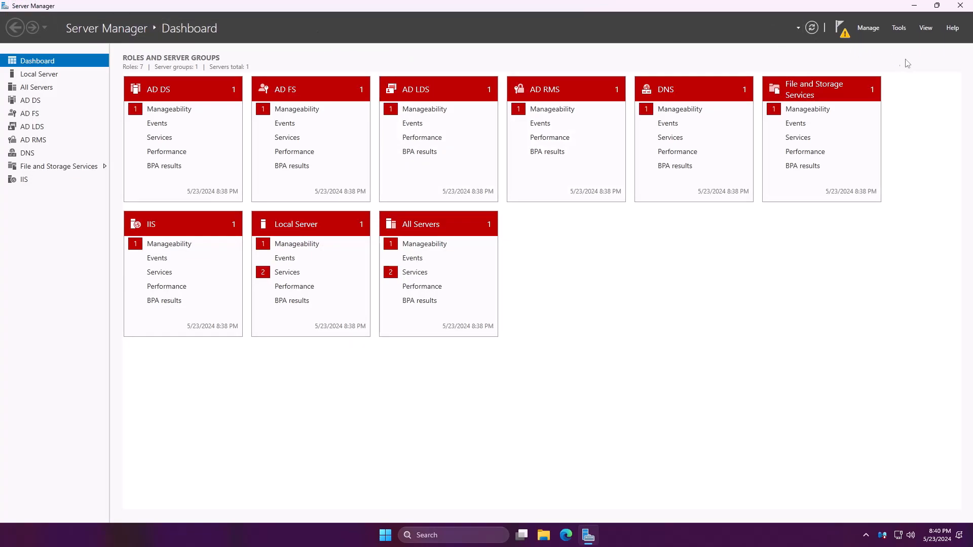
click(968, 8)
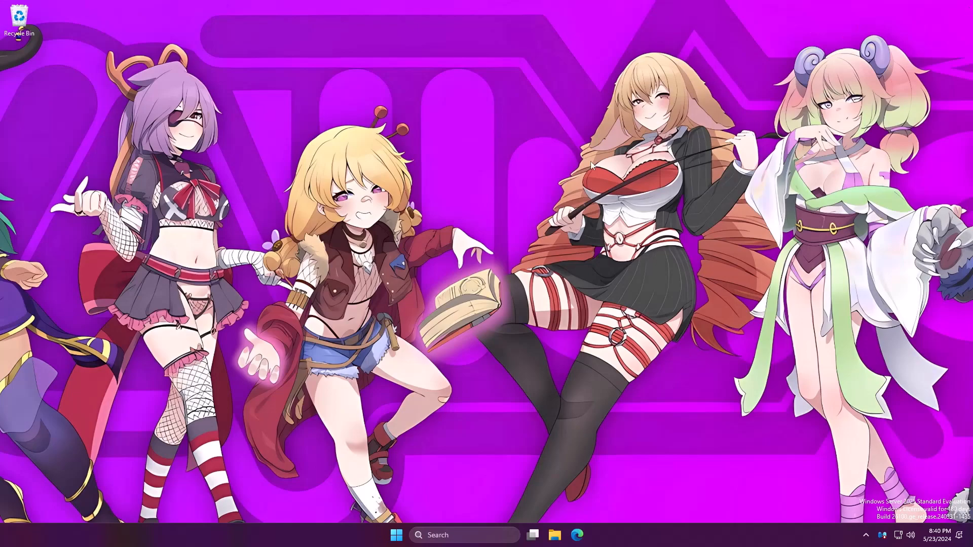
click(395, 538)
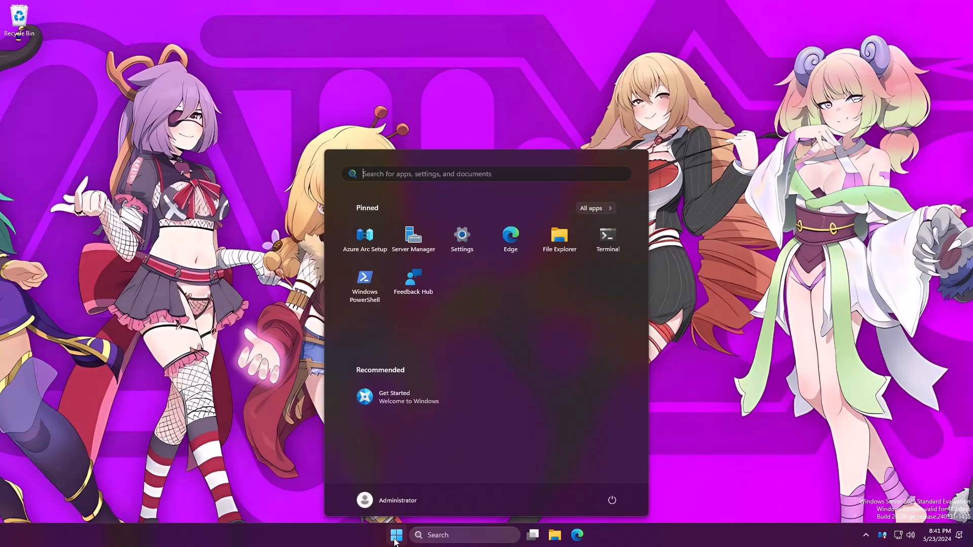
Glance at the account options and All apps list, then close Start.
click(387, 500)
click(376, 426)
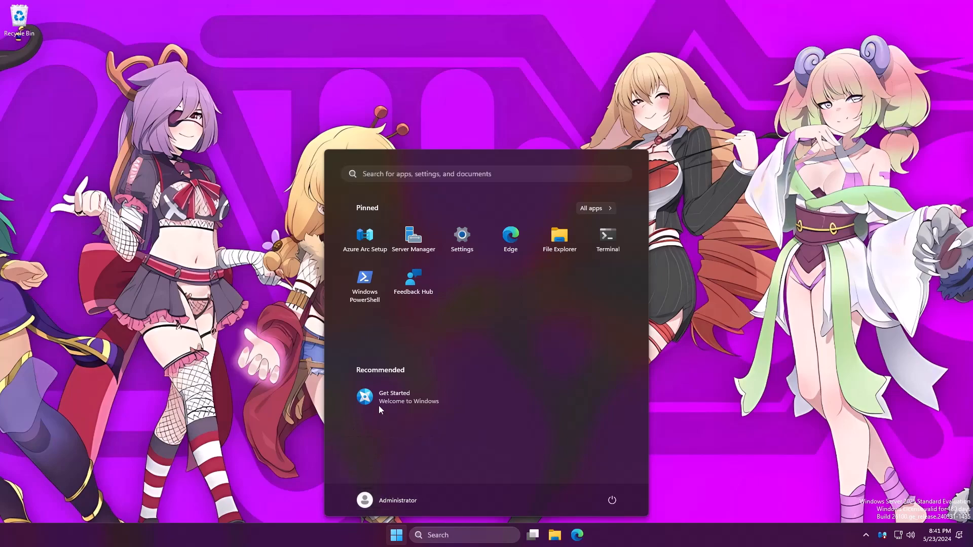
click(604, 208)
click(688, 231)
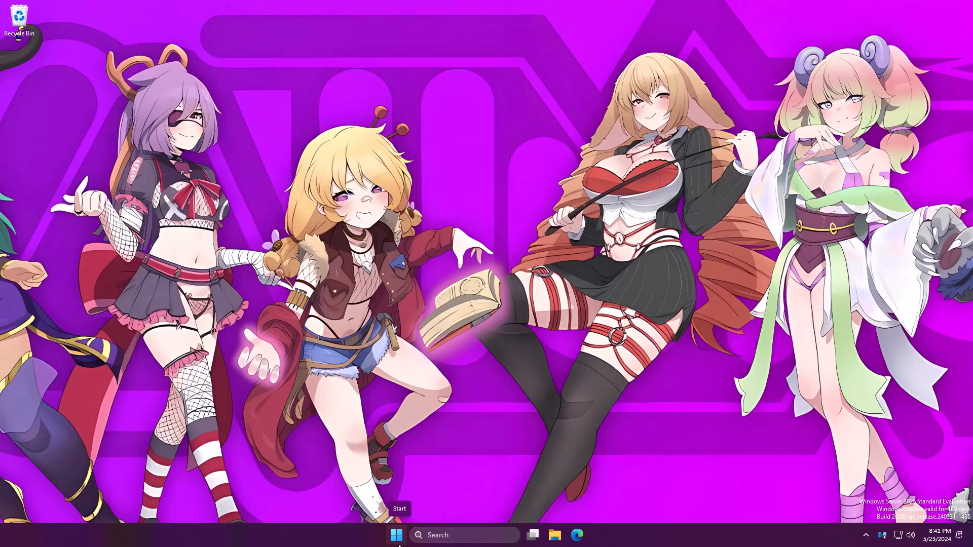
Shut down the server from Start, continuing with the Other (Unplanned) reason.
click(397, 537)
click(614, 506)
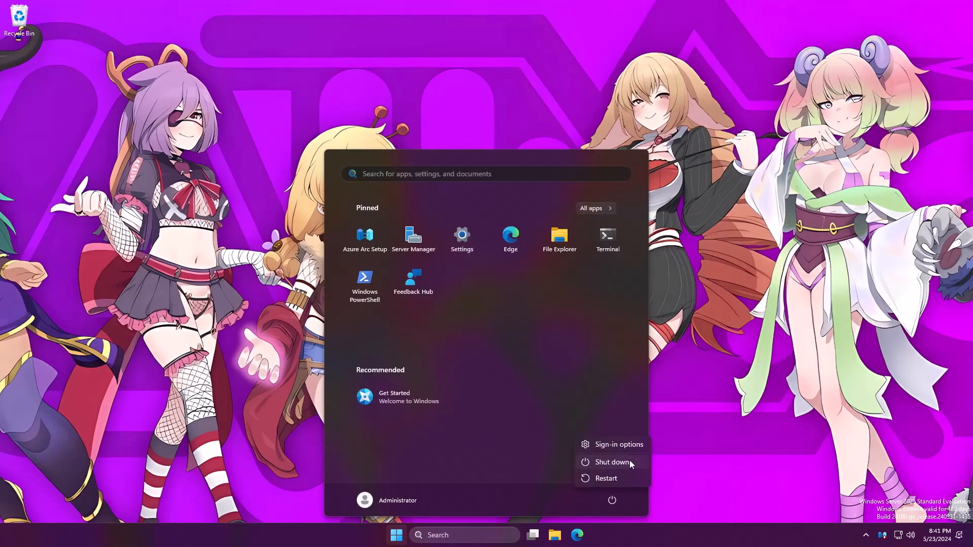
click(629, 460)
click(688, 477)
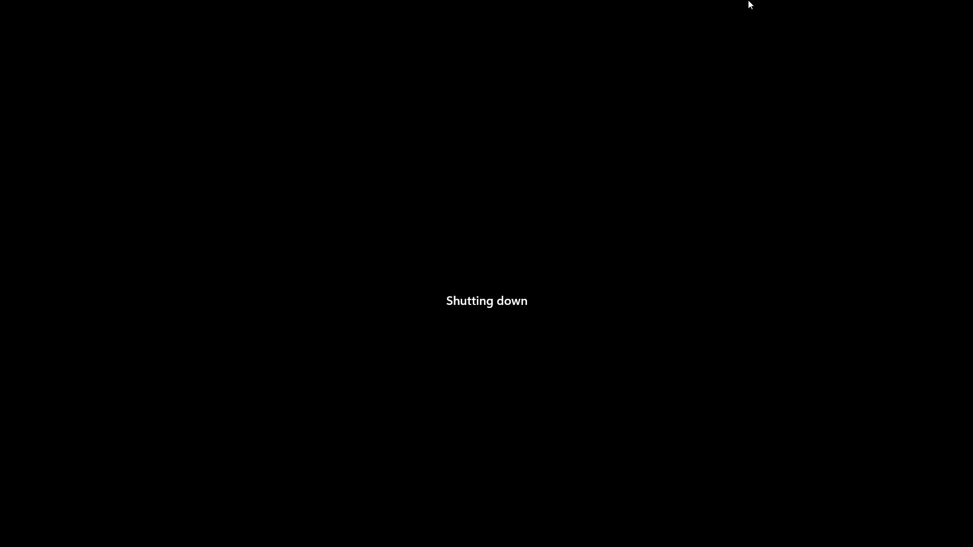
mouse_move(748, 2)
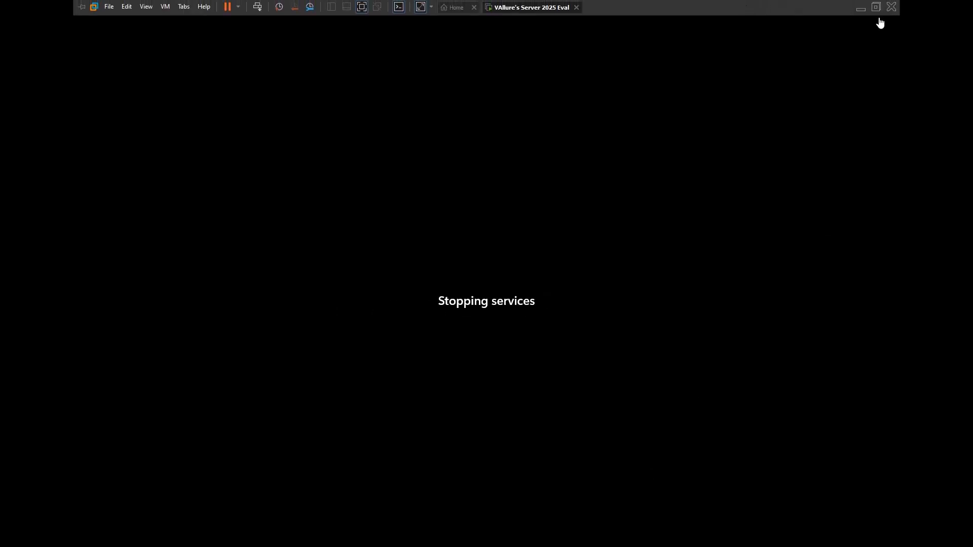